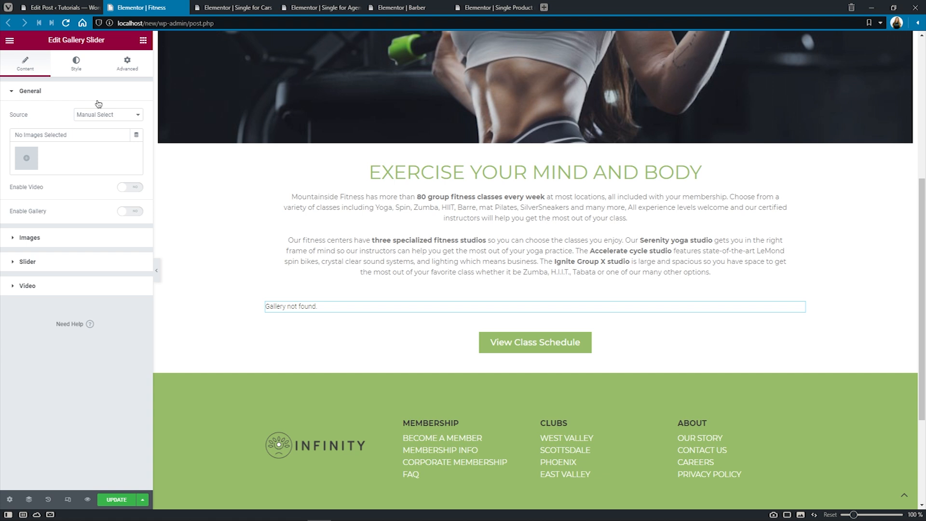
Create a new gallery for the Gallery Slider from the four fitness images in the media library
{"action": "left_click", "coordinate": [26, 159]}
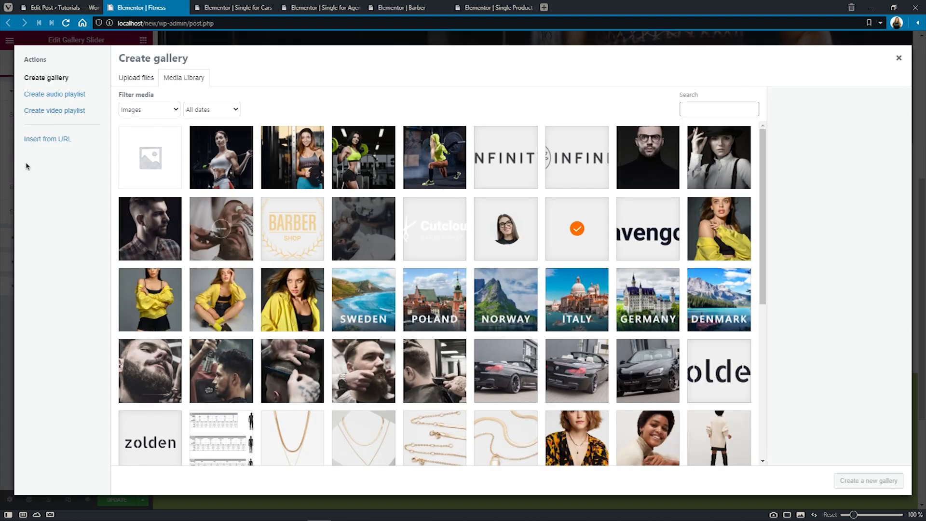
{"action": "left_click", "coordinate": [221, 172]}
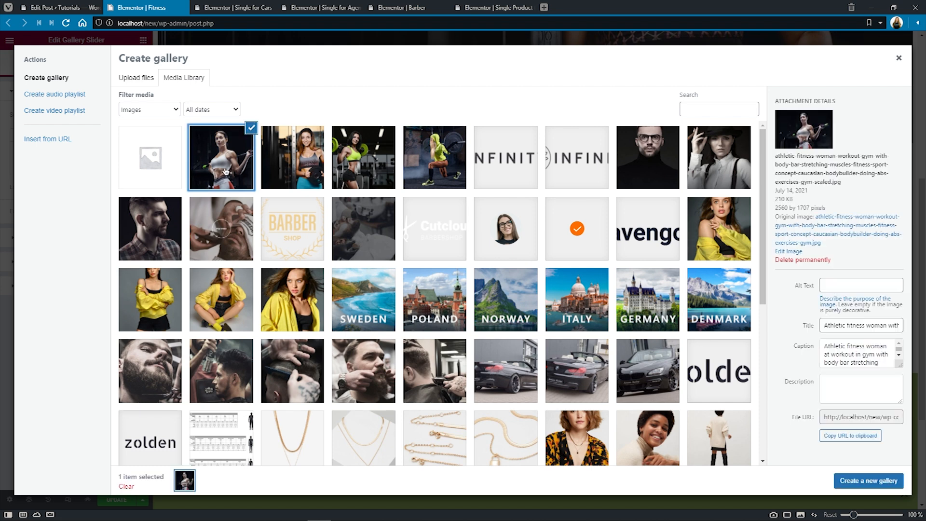
{"action": "left_click", "coordinate": [279, 168]}
{"action": "left_click", "coordinate": [358, 168]}
{"action": "left_click", "coordinate": [421, 161]}
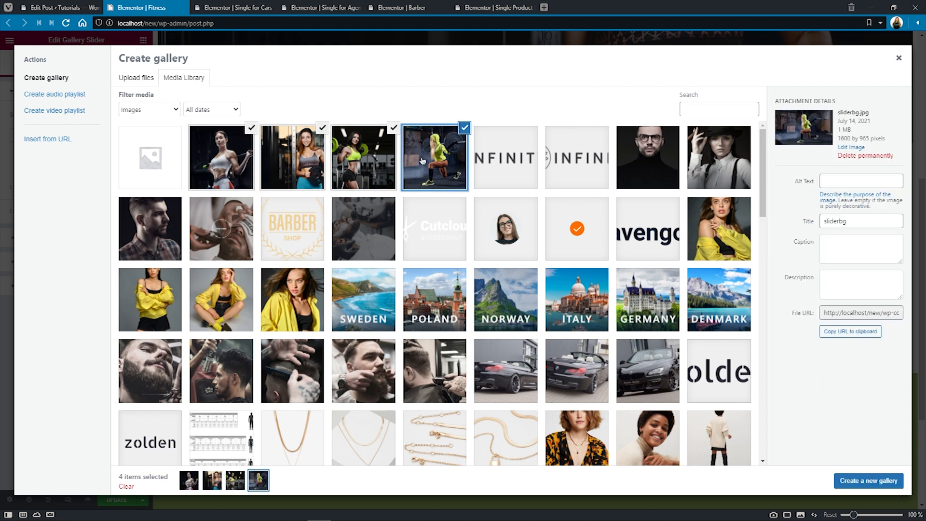
{"action": "left_click", "coordinate": [878, 481]}
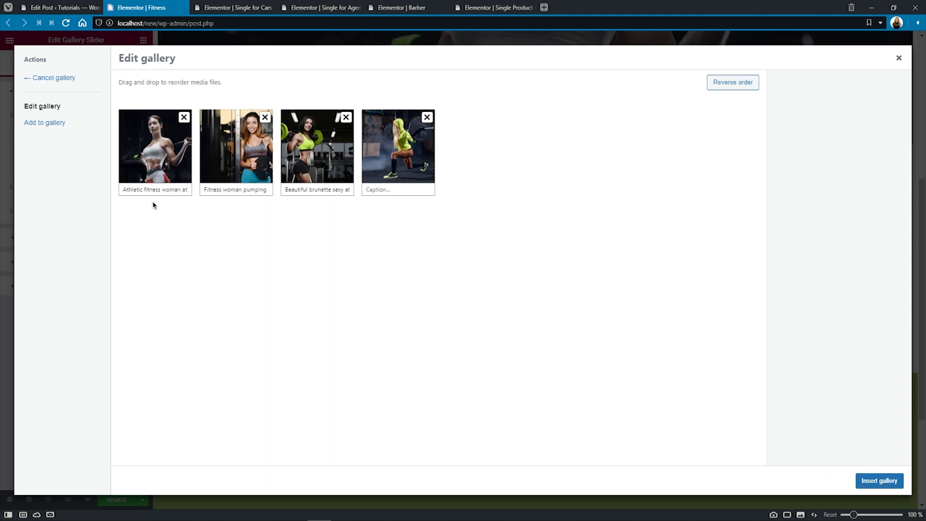
Move the first gallery image to third place, reverse the image order twice, and cancel the gallery
{"action": "left_click_drag", "start_coordinate": [138, 156], "coordinate": [226, 153]}
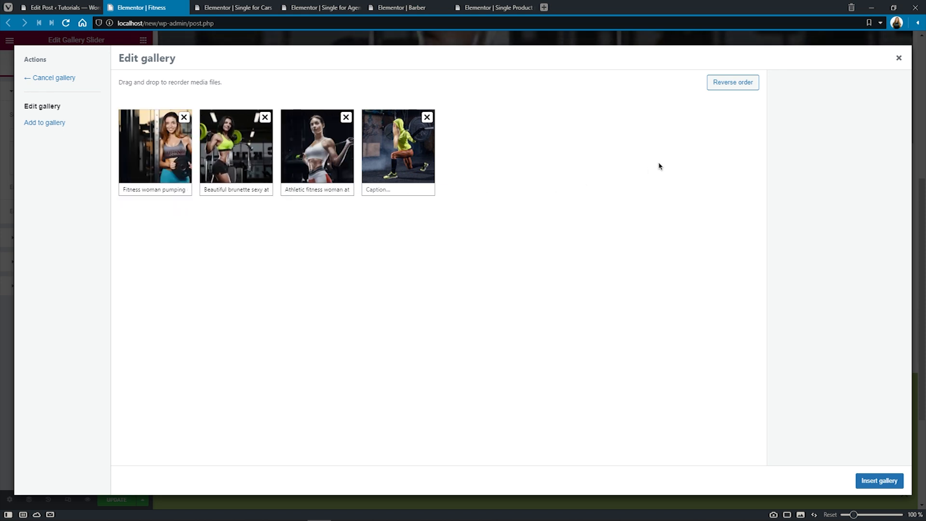
{"action": "left_click", "coordinate": [721, 88]}
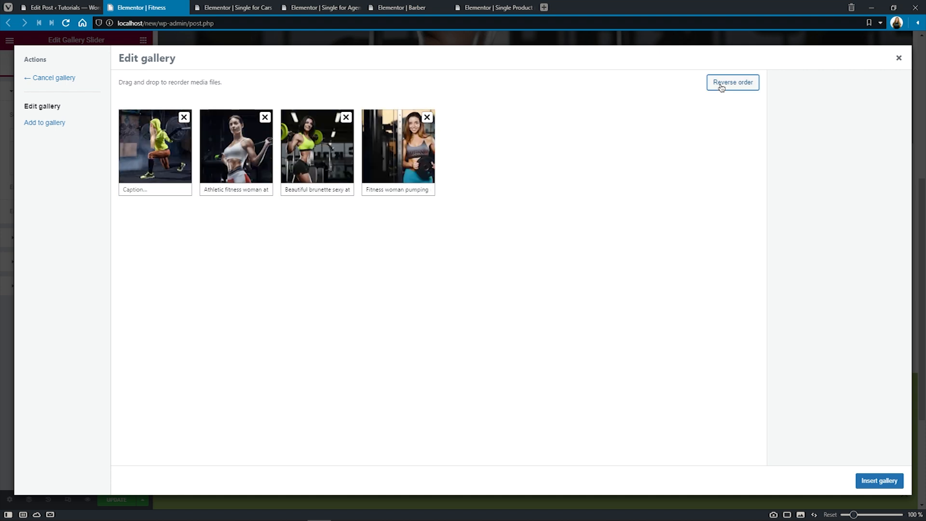
{"action": "left_click", "coordinate": [721, 88]}
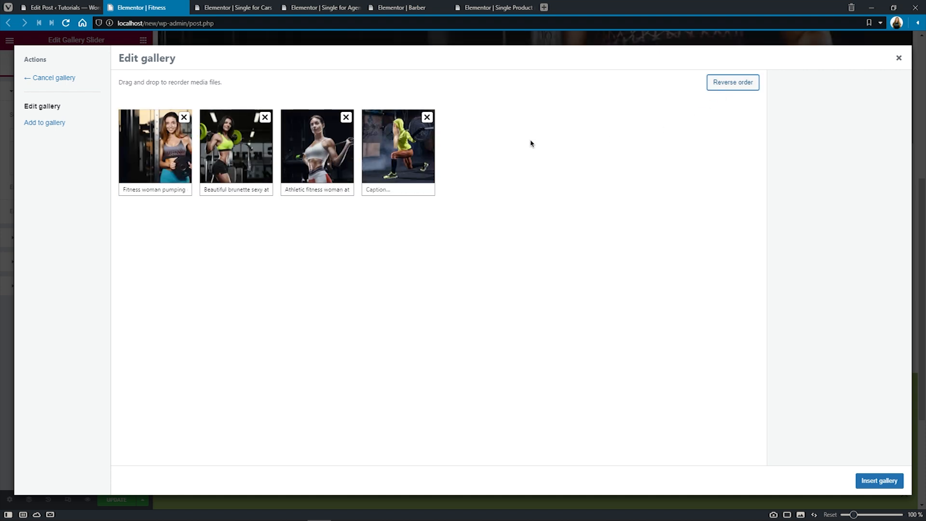
{"action": "left_click", "coordinate": [63, 78]}
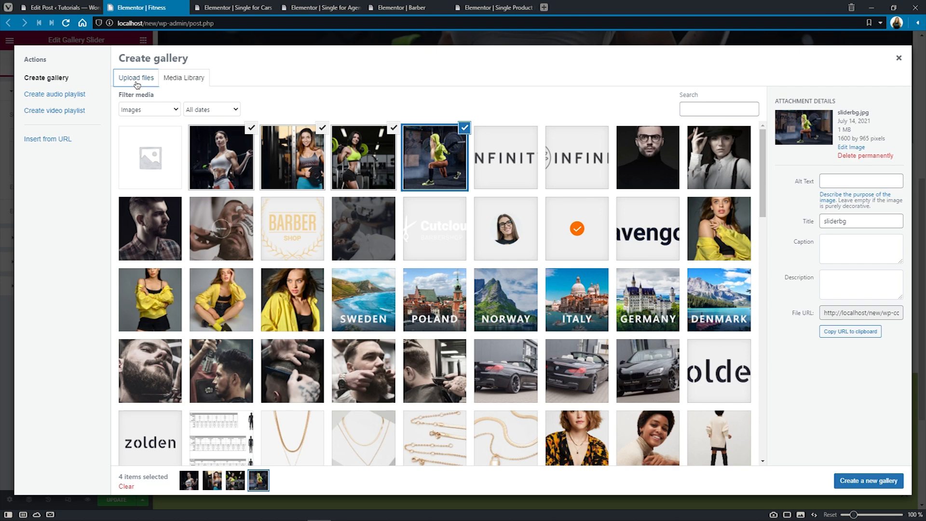
Upload the images fitness (1) through fitness (5) and insert them as the slider's gallery
{"action": "left_click", "coordinate": [136, 82]}
{"action": "left_click", "coordinate": [513, 250]}
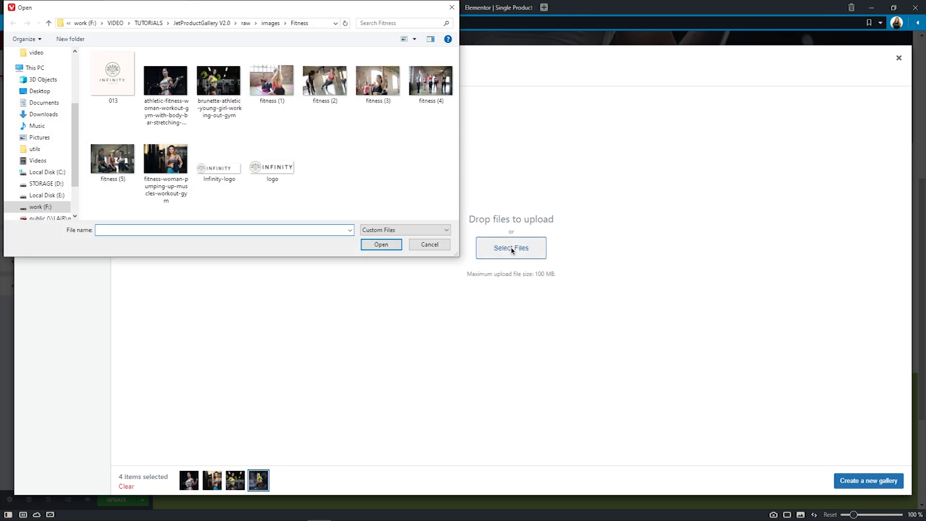
{"action": "left_click", "coordinate": [269, 94]}
{"action": "left_click", "coordinate": [112, 158], "text": "shift"}
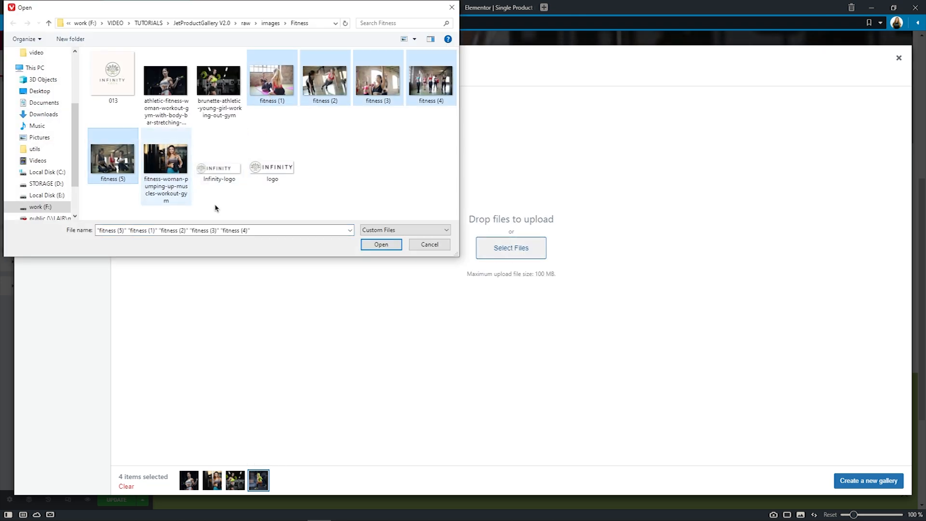
{"action": "left_click", "coordinate": [381, 244]}
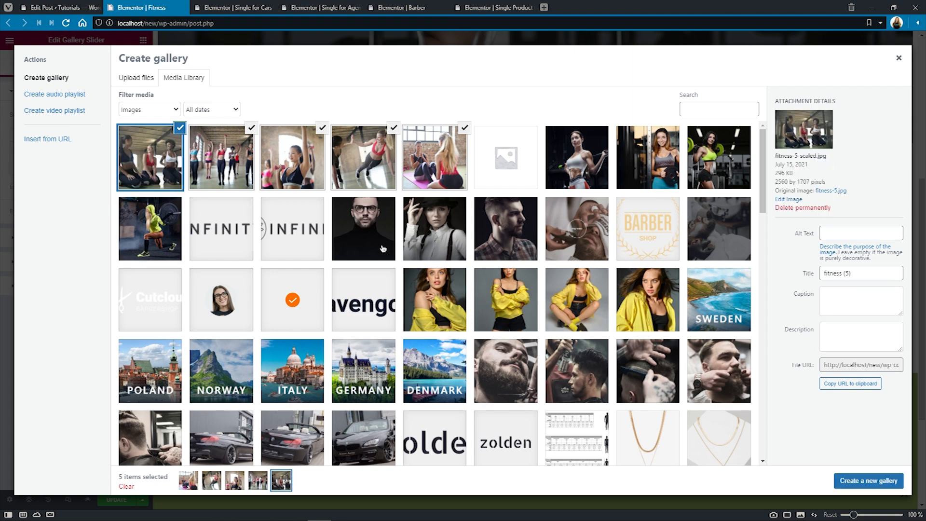
{"action": "left_click", "coordinate": [865, 482]}
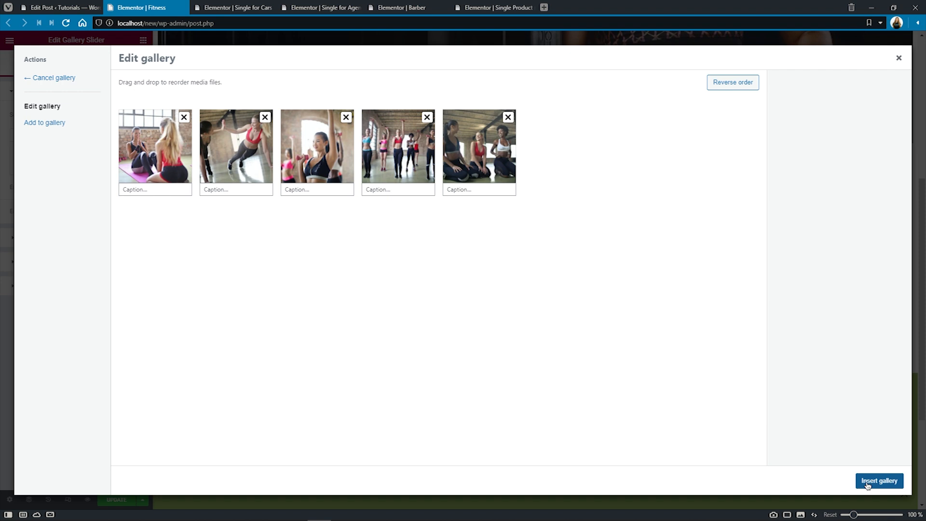
{"action": "left_click", "coordinate": [878, 481]}
Browse through the inserted slider's images on the fitness page and update the page
{"action": "scroll", "coordinate": [866, 486], "scroll_direction": "down", "scroll_amount": 5}
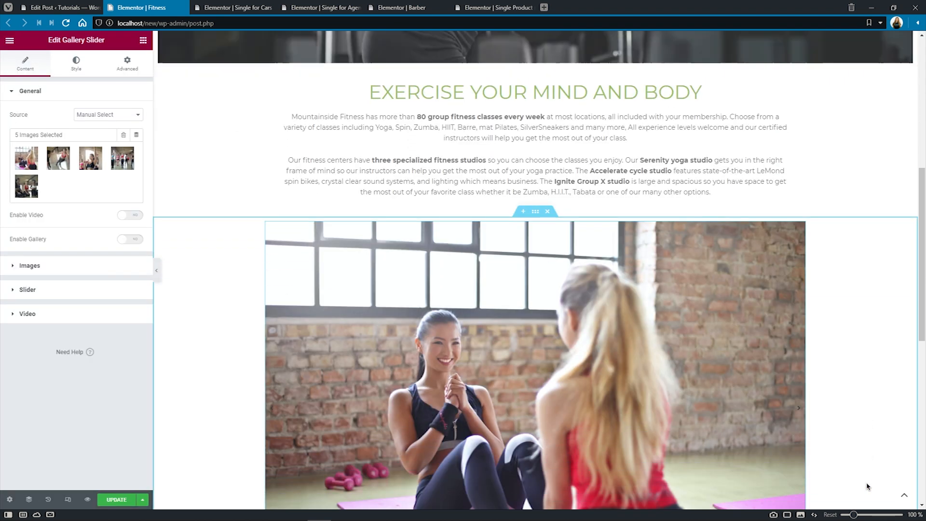
{"action": "scroll", "coordinate": [867, 486], "scroll_direction": "down", "scroll_amount": 3}
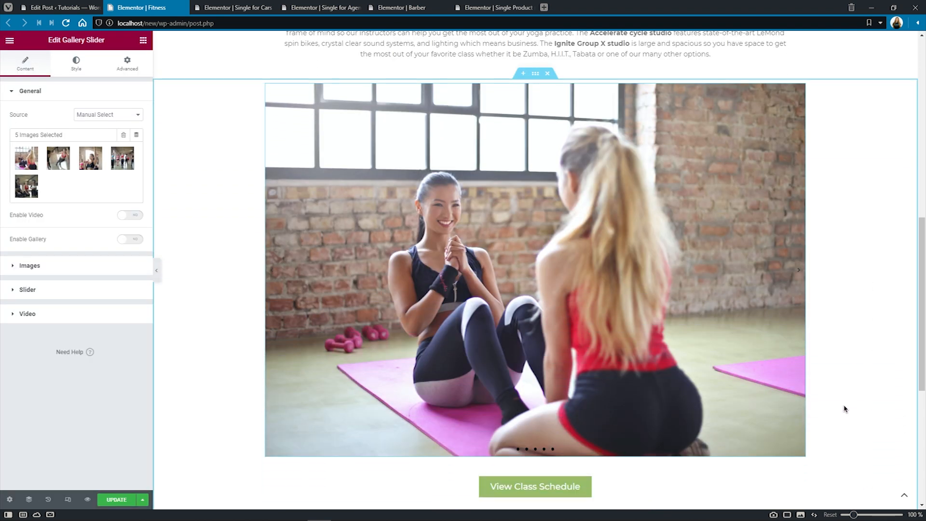
{"action": "left_click", "coordinate": [800, 272]}
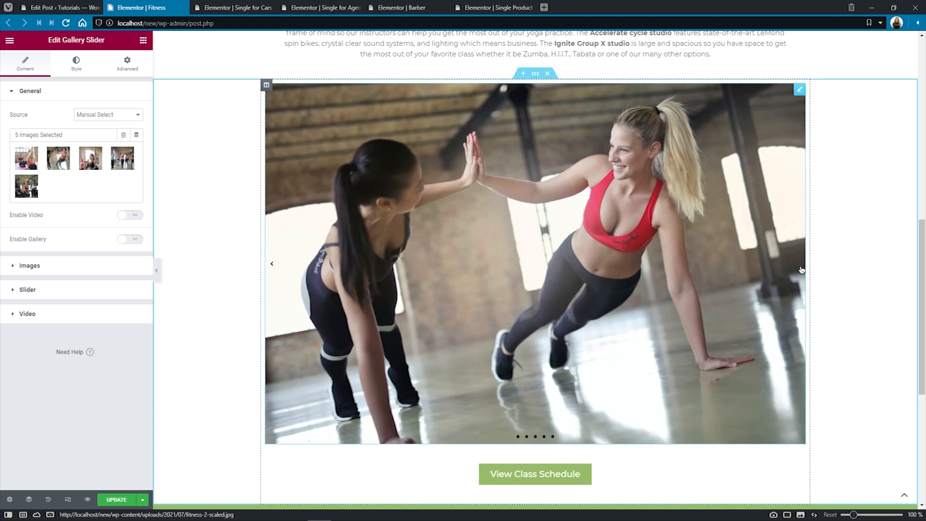
{"action": "left_click", "coordinate": [801, 270]}
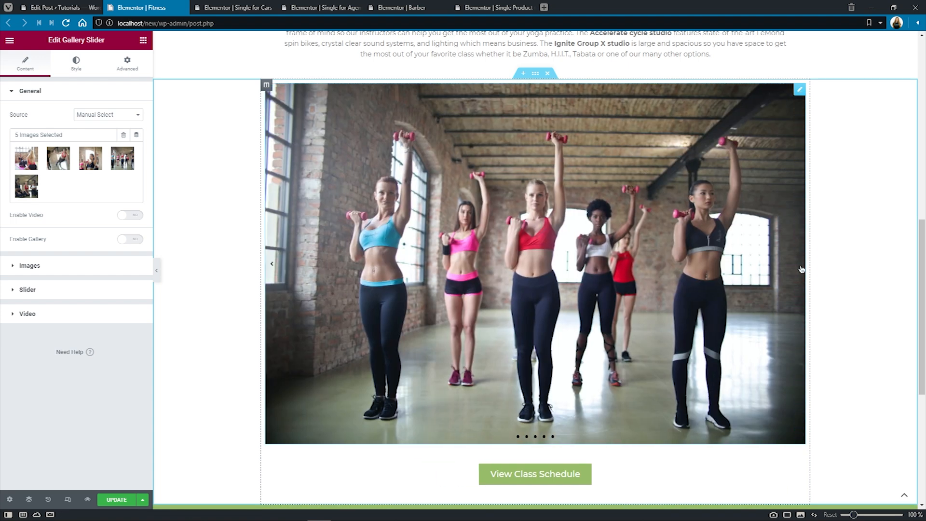
{"action": "left_click", "coordinate": [800, 271]}
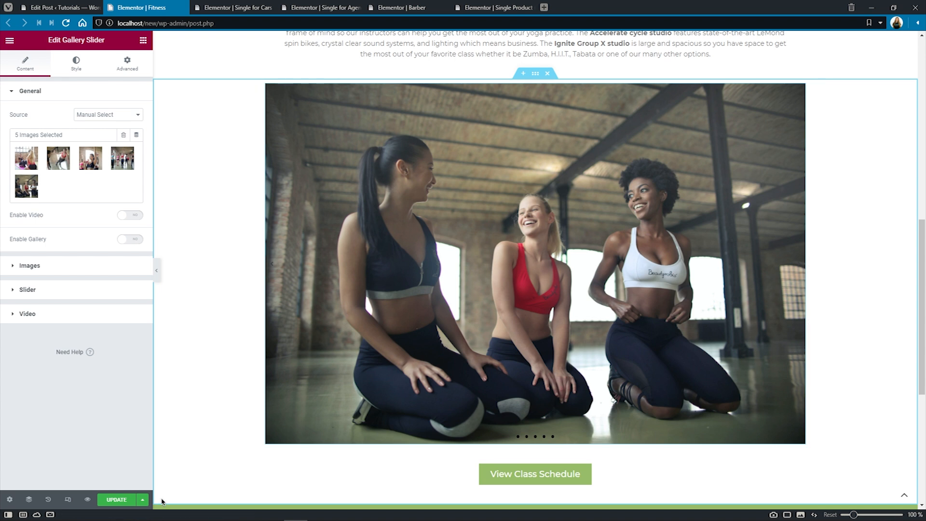
{"action": "left_click", "coordinate": [127, 501]}
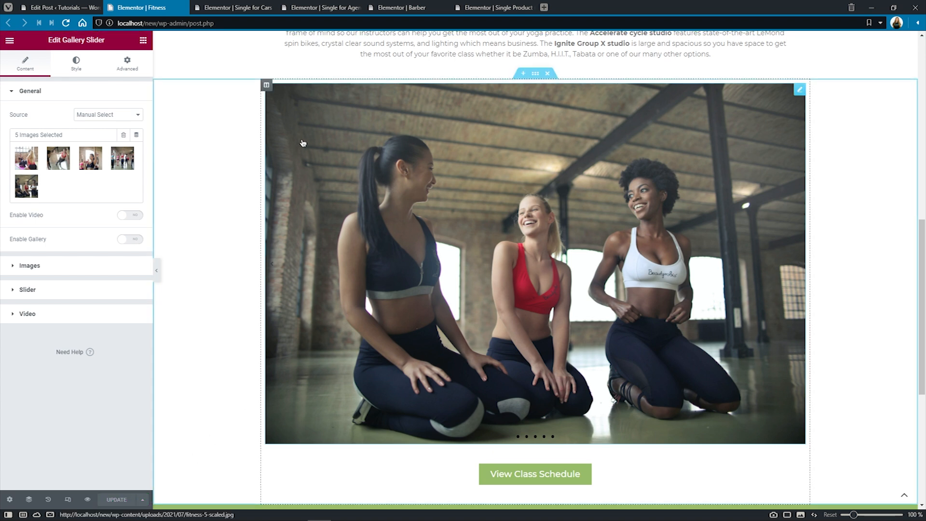
Switch to the Single for Cars template and add a Gallery Slider widget above the Description heading
{"action": "left_click", "coordinate": [240, 8]}
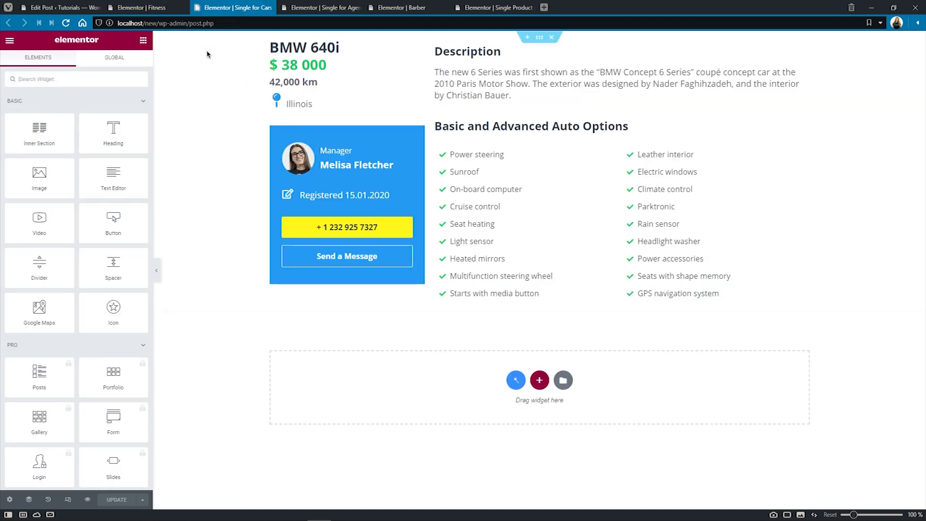
{"action": "left_click", "coordinate": [122, 79]}
{"action": "type", "text": "slider"}
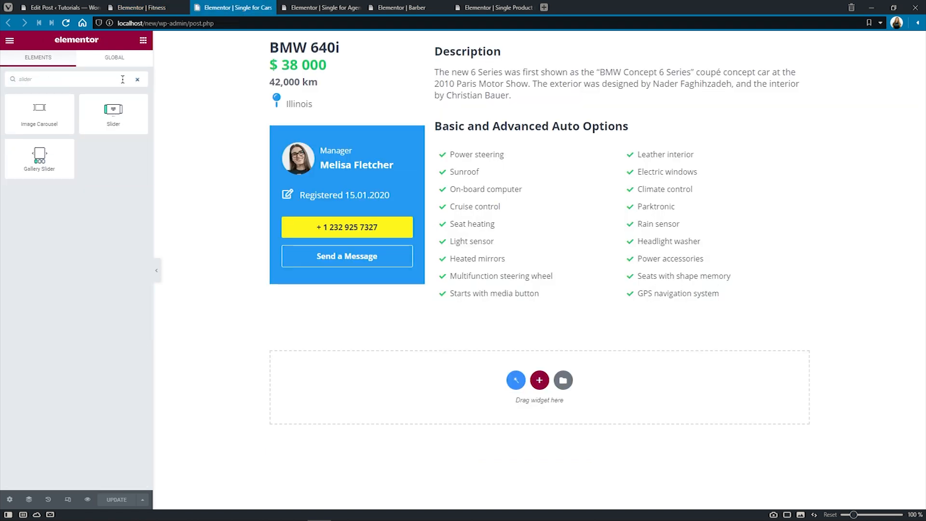
{"action": "left_click_drag", "start_coordinate": [39, 157], "coordinate": [526, 46]}
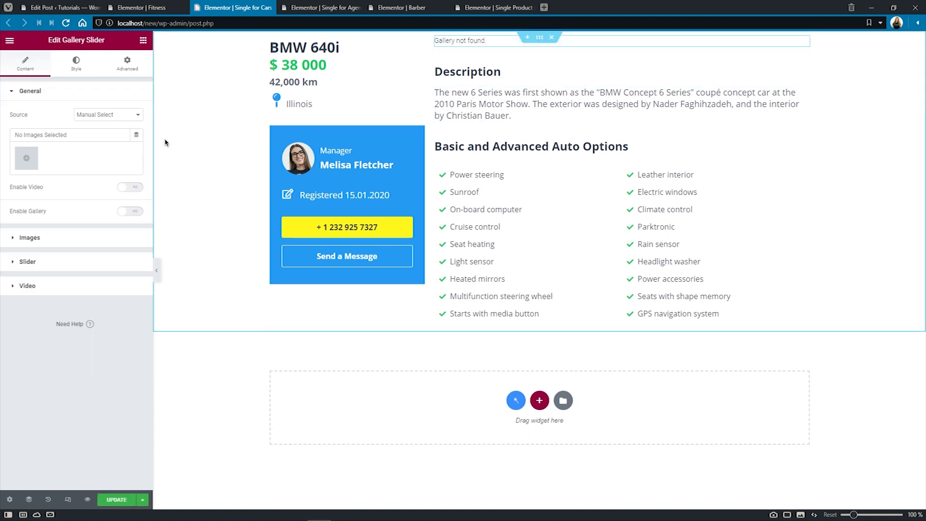
Set the slider's image source to the JetEngine Gallery dynamic tag with the Gallery field
{"action": "left_click", "coordinate": [136, 138]}
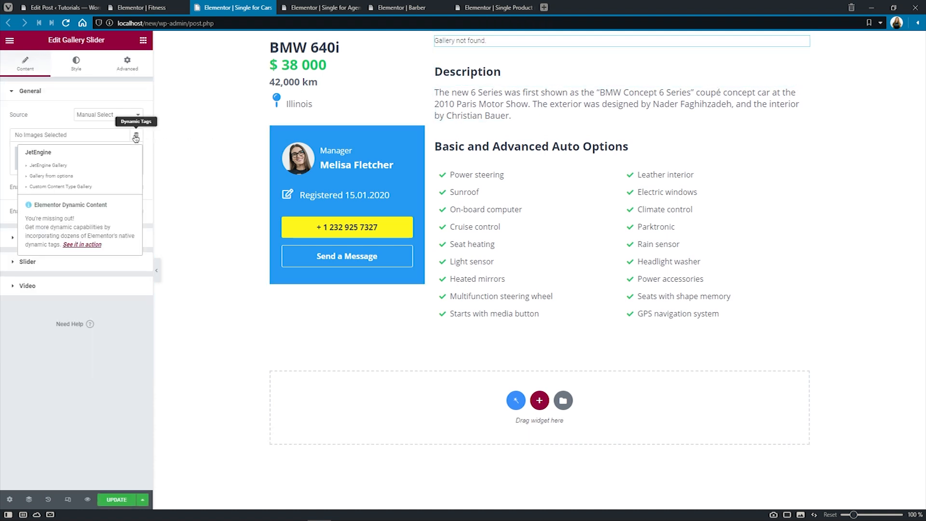
{"action": "left_click", "coordinate": [113, 167]}
{"action": "left_click", "coordinate": [15, 135]}
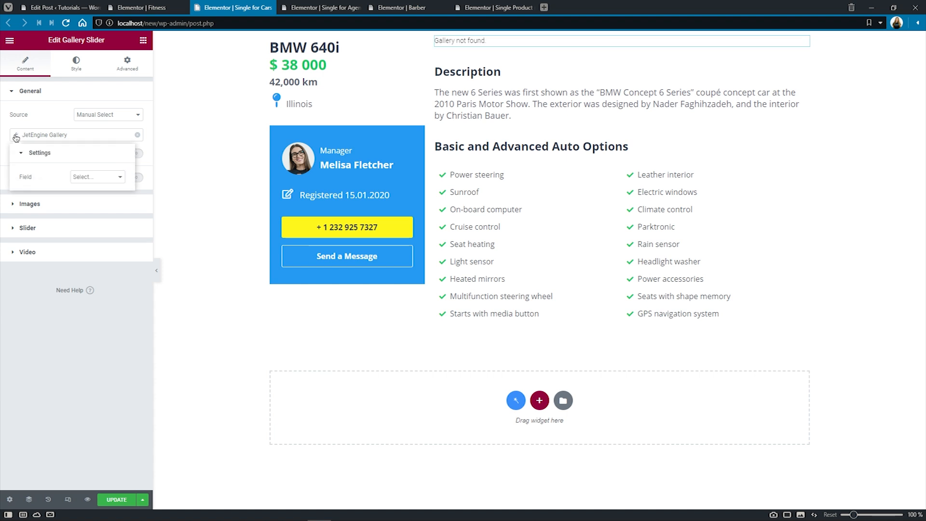
{"action": "left_click", "coordinate": [122, 178]}
{"action": "left_click", "coordinate": [116, 209]}
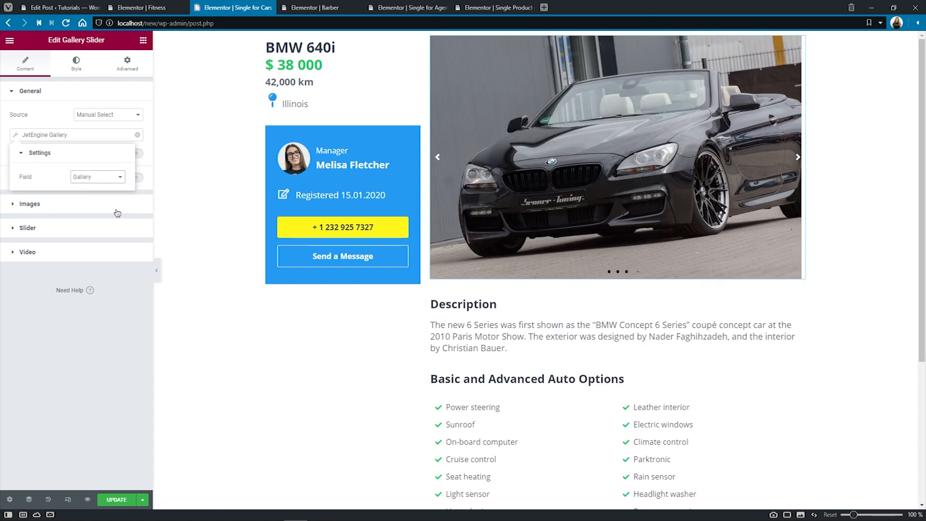
Advance the car slider to preview its images and update the template
{"action": "left_click", "coordinate": [797, 158]}
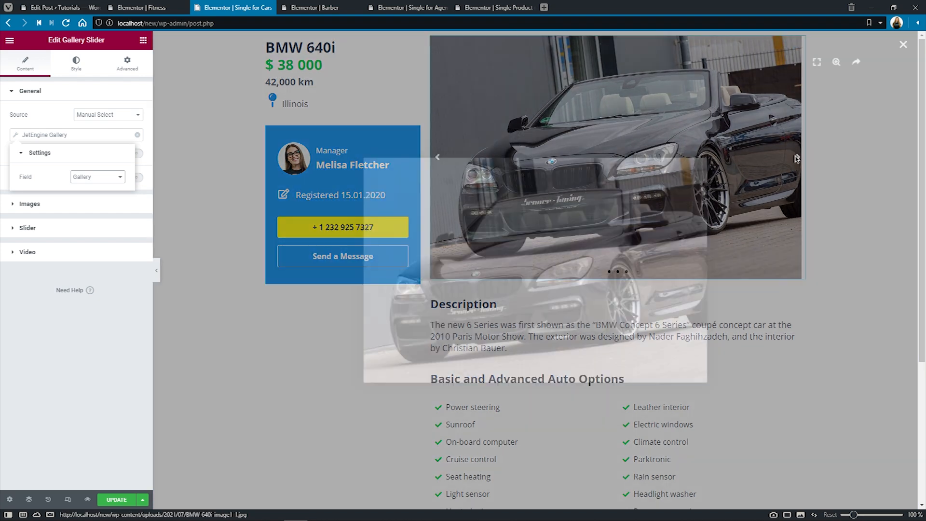
{"action": "left_click", "coordinate": [903, 45]}
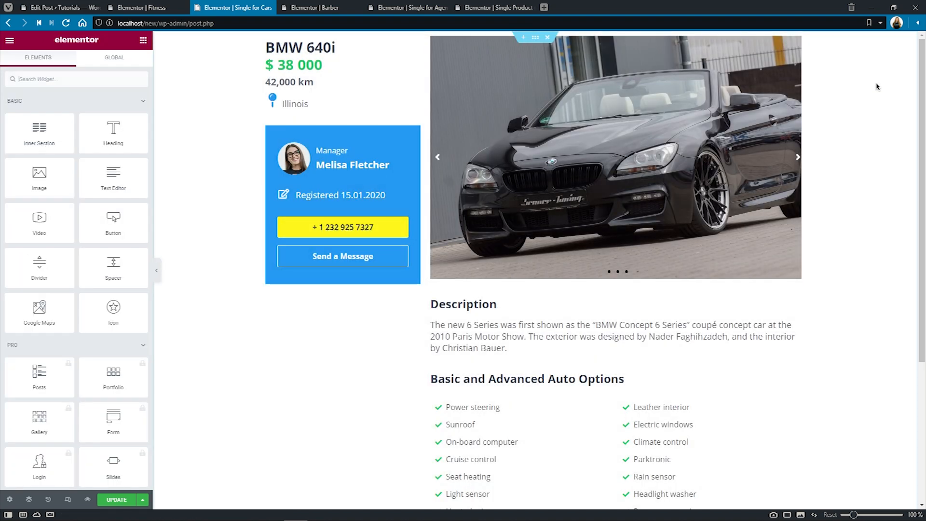
{"action": "left_click", "coordinate": [798, 157]}
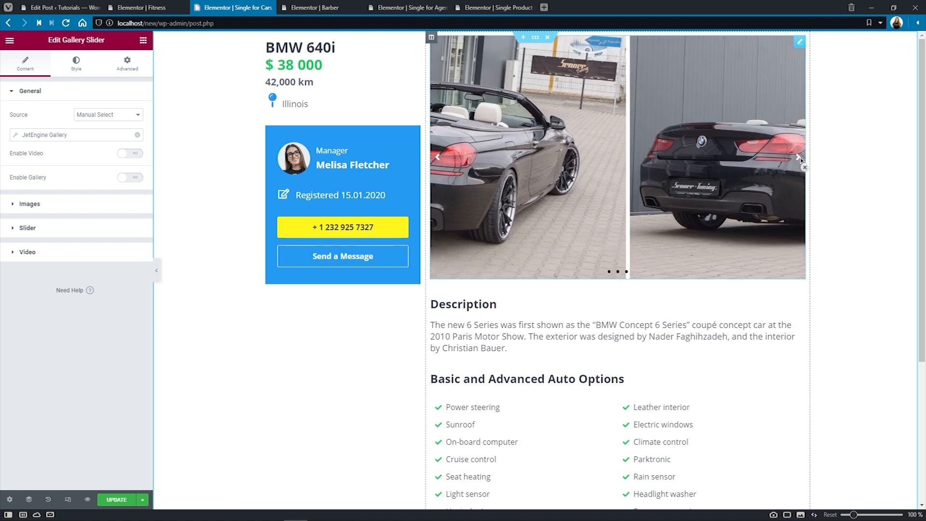
{"action": "left_click", "coordinate": [112, 500]}
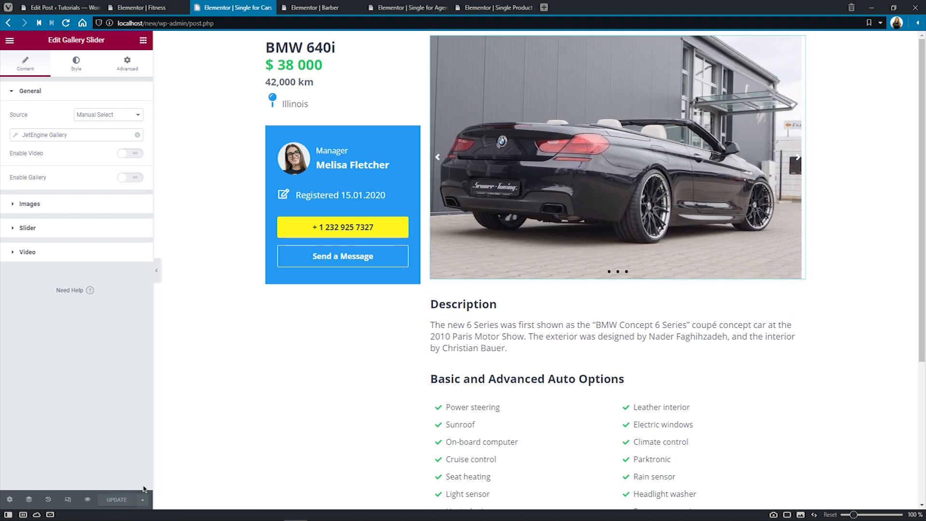
Switch to the Barber page and add a Gallery Grid widget above the View More button in the Our Works section
{"action": "left_click", "coordinate": [348, 13]}
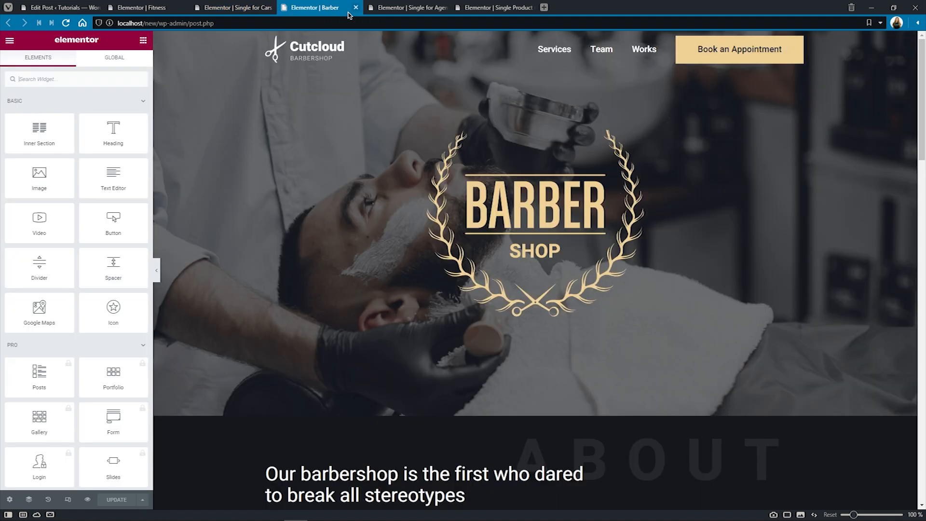
{"action": "scroll", "coordinate": [903, 157], "scroll_direction": "down", "scroll_amount": 5}
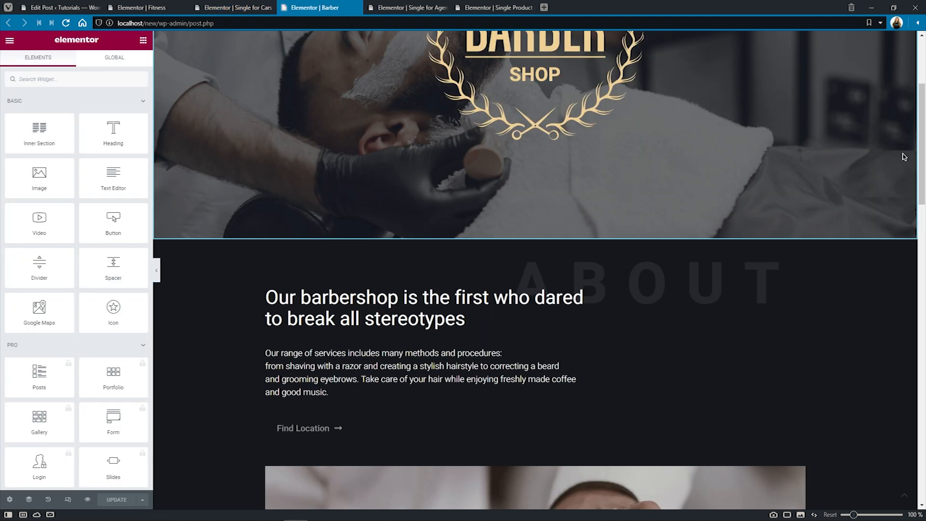
{"action": "scroll", "coordinate": [904, 157], "scroll_direction": "down", "scroll_amount": 7}
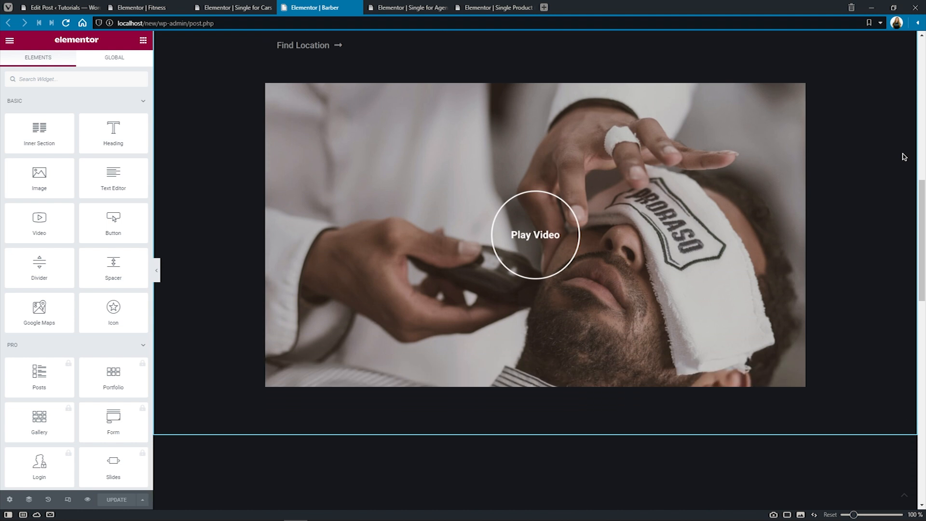
{"action": "scroll", "coordinate": [904, 157], "scroll_direction": "down", "scroll_amount": 5}
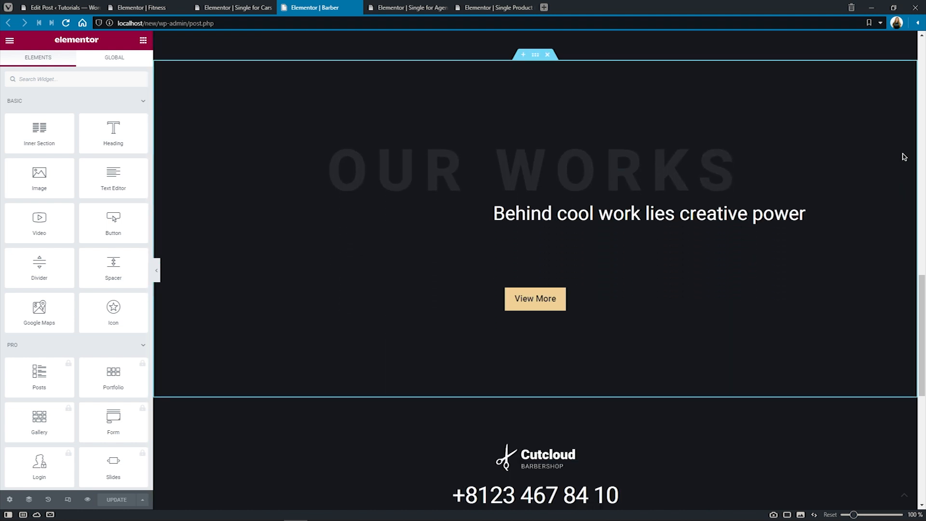
{"action": "left_click", "coordinate": [116, 80]}
{"action": "type", "text": "gallery"}
{"action": "left_click_drag", "start_coordinate": [113, 157], "coordinate": [466, 251]}
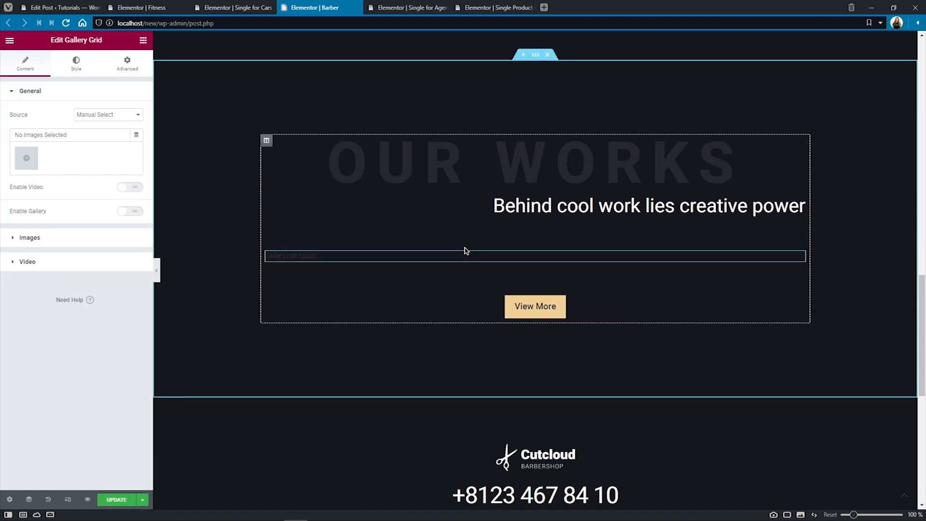
Set the barber grid's image source to the Gallery from options dynamic tag with the Gallery option, and update the page
{"action": "left_click", "coordinate": [136, 134]}
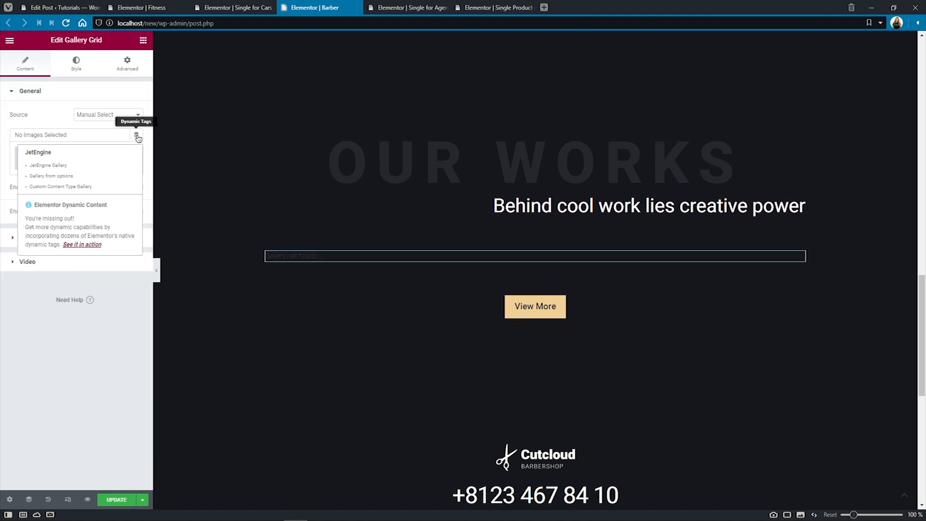
{"action": "left_click", "coordinate": [120, 177]}
{"action": "left_click", "coordinate": [16, 136]}
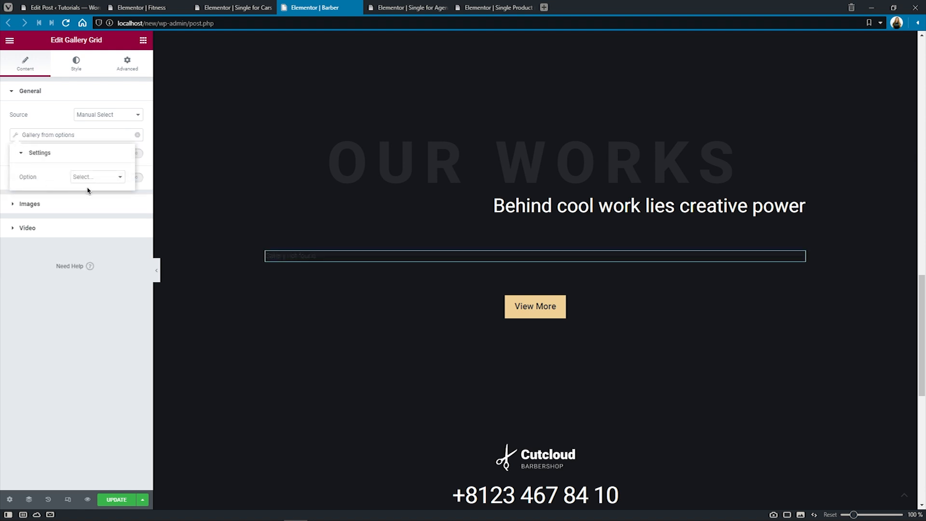
{"action": "left_click", "coordinate": [121, 178]}
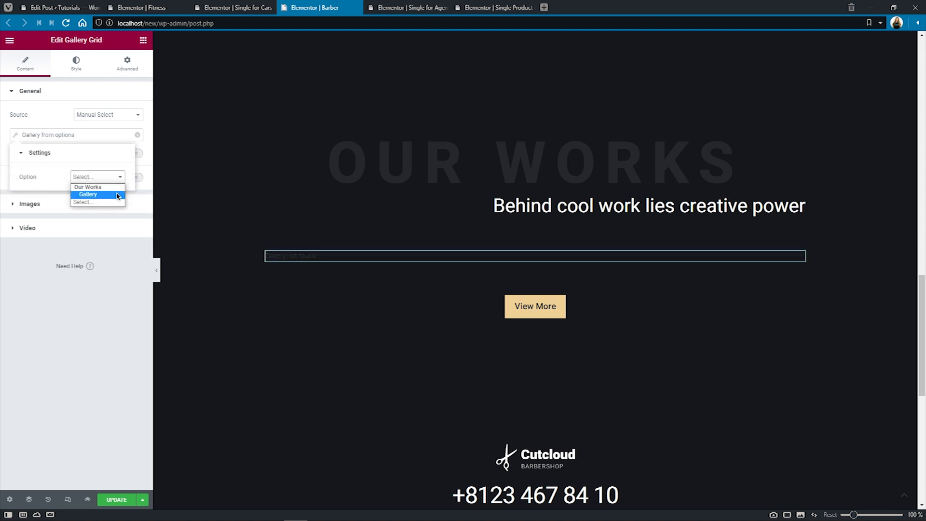
{"action": "left_click", "coordinate": [117, 195]}
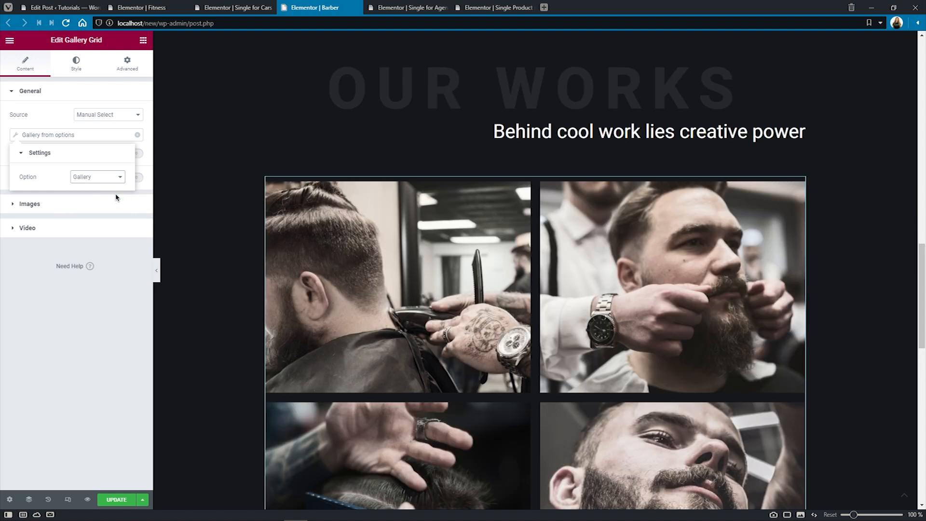
{"action": "left_click", "coordinate": [135, 502]}
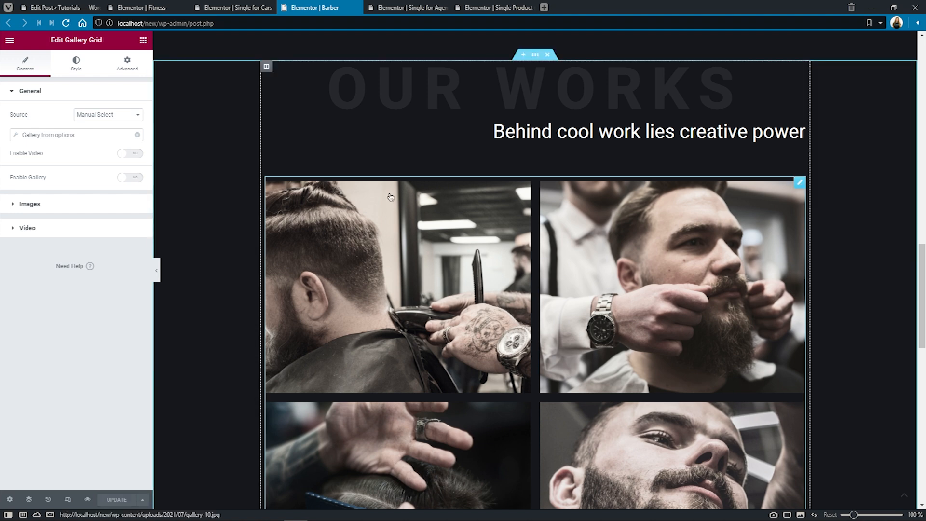
Switch to the single travel agency template and add a Gallery Slider widget to the empty column beside the agency details
{"action": "left_click", "coordinate": [425, 10]}
{"action": "left_click", "coordinate": [131, 80]}
{"action": "type", "text": "slide"}
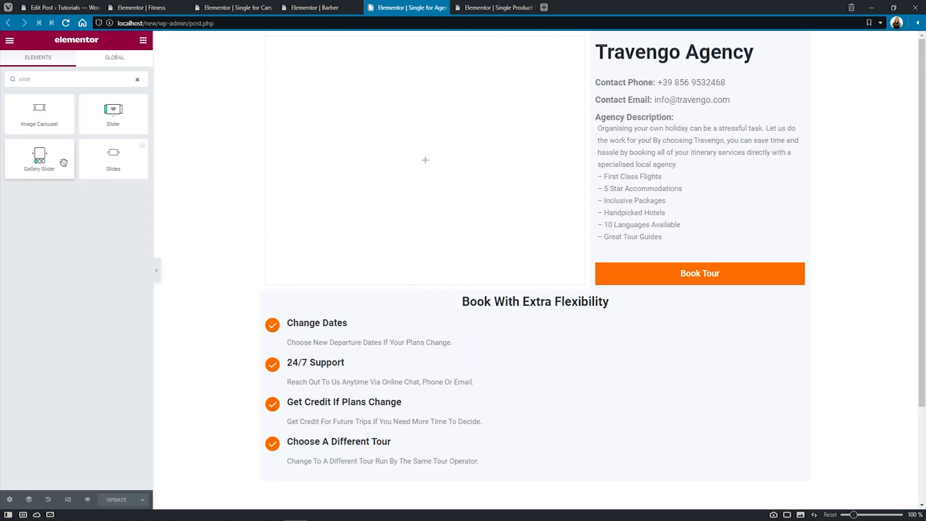
{"action": "left_click_drag", "start_coordinate": [63, 162], "coordinate": [347, 122]}
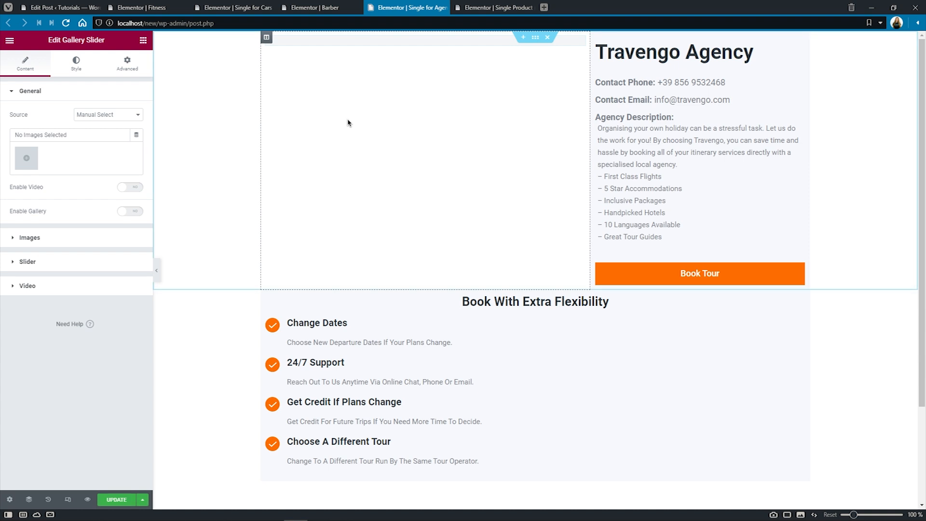
Set the agency slider's image source to the Custom Content Type Gallery dynamic tag with the Popular Destinations field
{"action": "left_click", "coordinate": [136, 135]}
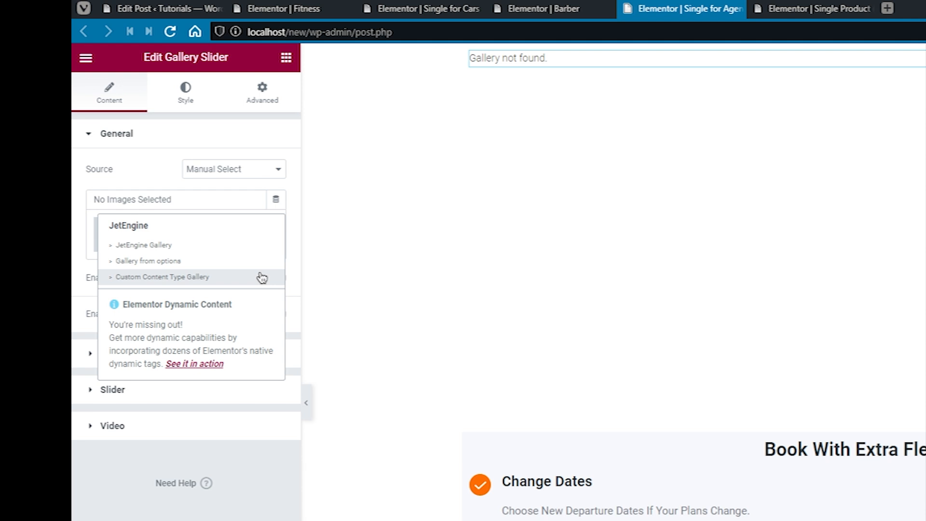
{"action": "left_click", "coordinate": [262, 277]}
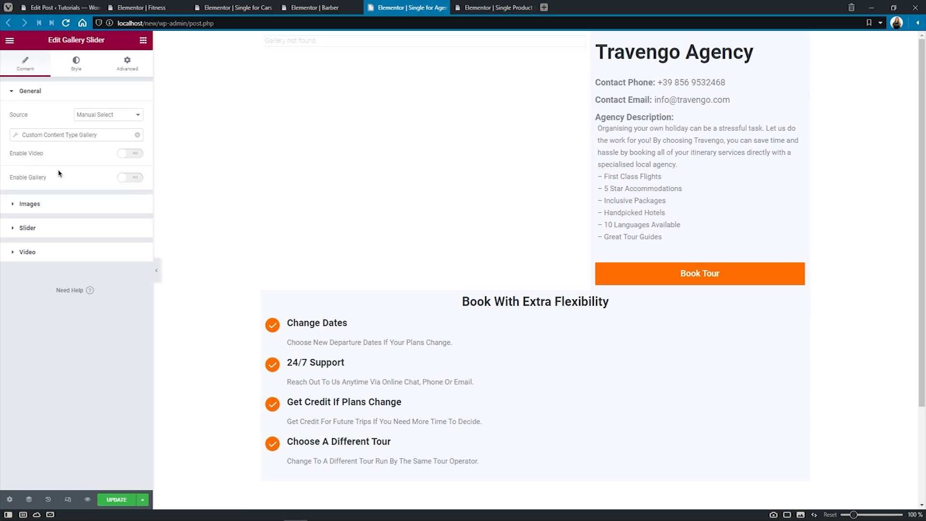
{"action": "left_click", "coordinate": [17, 135]}
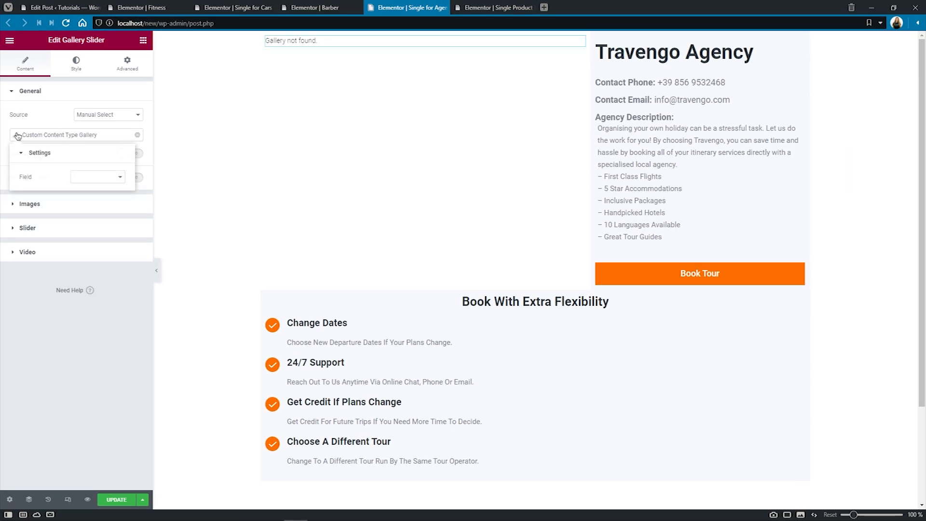
{"action": "left_click", "coordinate": [121, 177]}
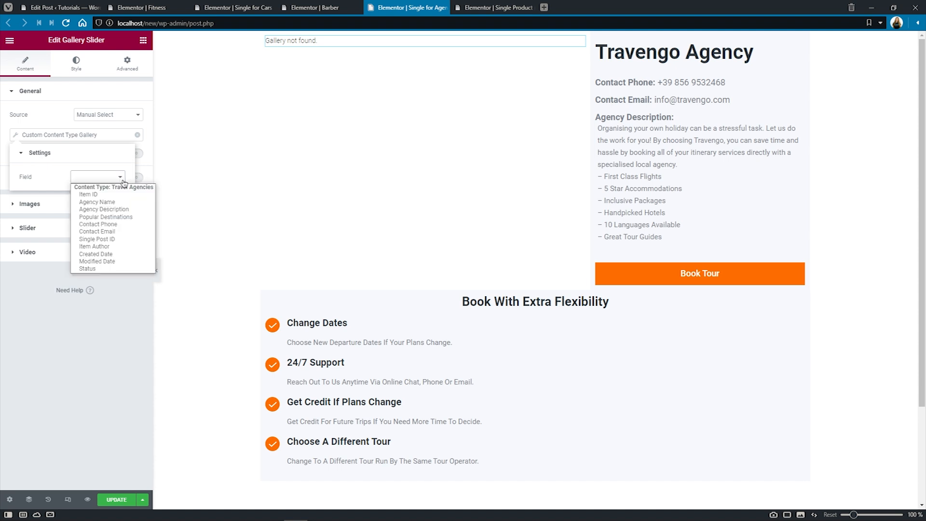
{"action": "left_click", "coordinate": [136, 217]}
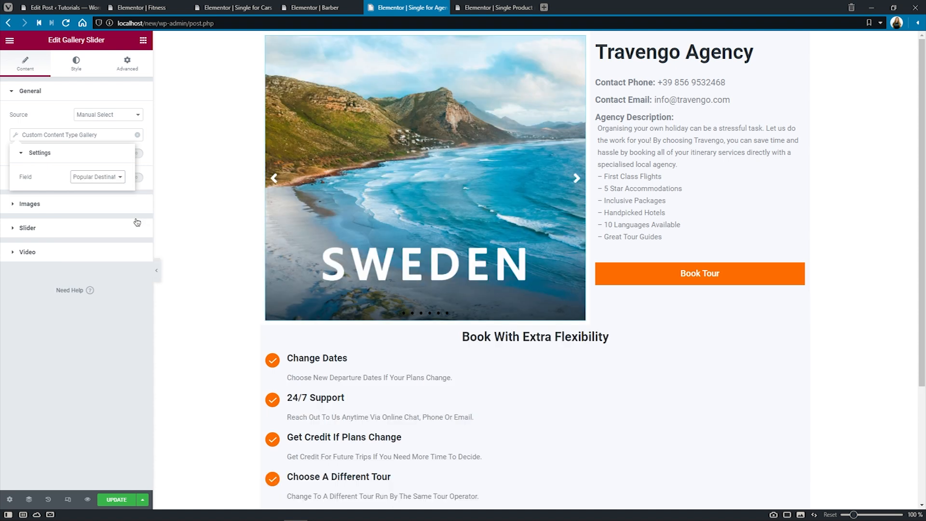
Advance the agency slider through its destination images and update the template
{"action": "left_click", "coordinate": [576, 178]}
{"action": "left_click", "coordinate": [577, 178]}
{"action": "left_click", "coordinate": [577, 178]}
{"action": "left_click", "coordinate": [576, 178]}
{"action": "left_click", "coordinate": [577, 177]}
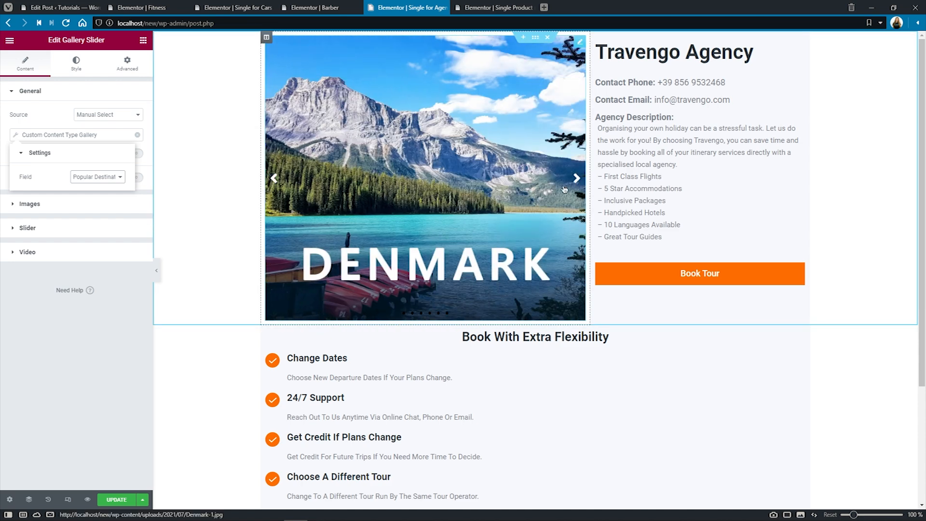
{"action": "left_click", "coordinate": [127, 502]}
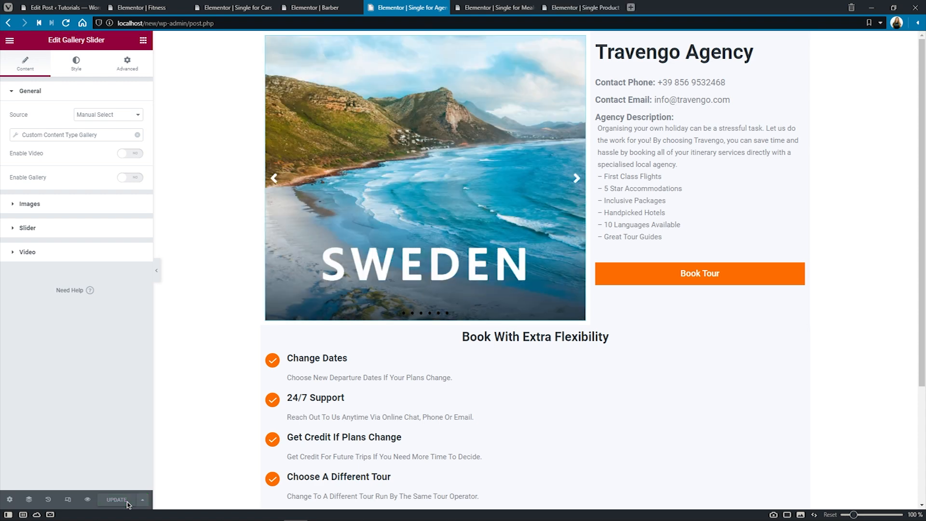
Switch to the single meal template and set the Gallery Slider's source to Post Types
{"action": "left_click", "coordinate": [491, 7]}
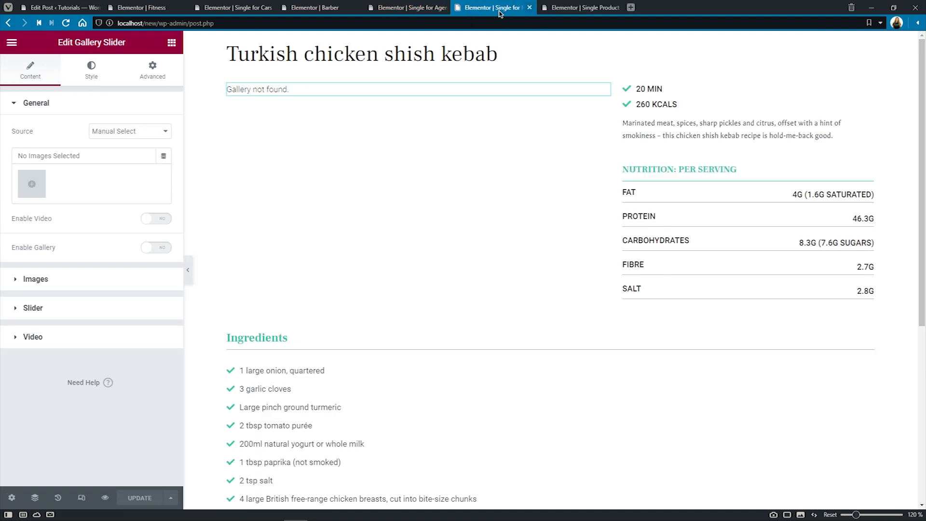
{"action": "left_click", "coordinate": [165, 131]}
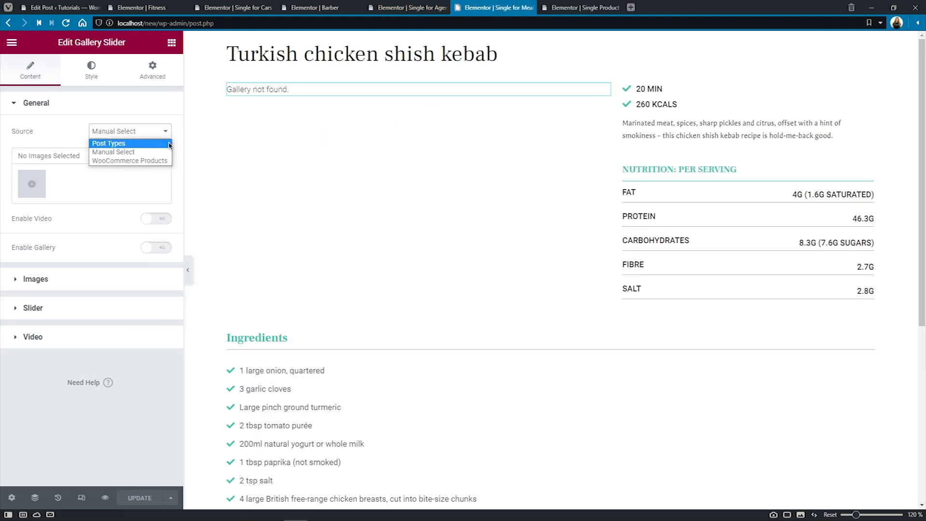
{"action": "left_click", "coordinate": [167, 150]}
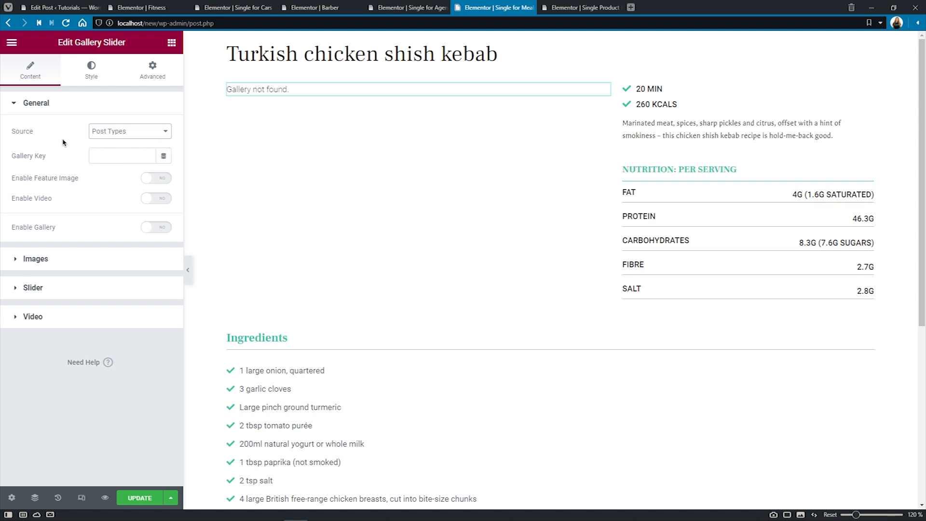
Set the meal slider's gallery key to the Custom Field dynamic tag with the Meal Gallery field
{"action": "left_click", "coordinate": [129, 153]}
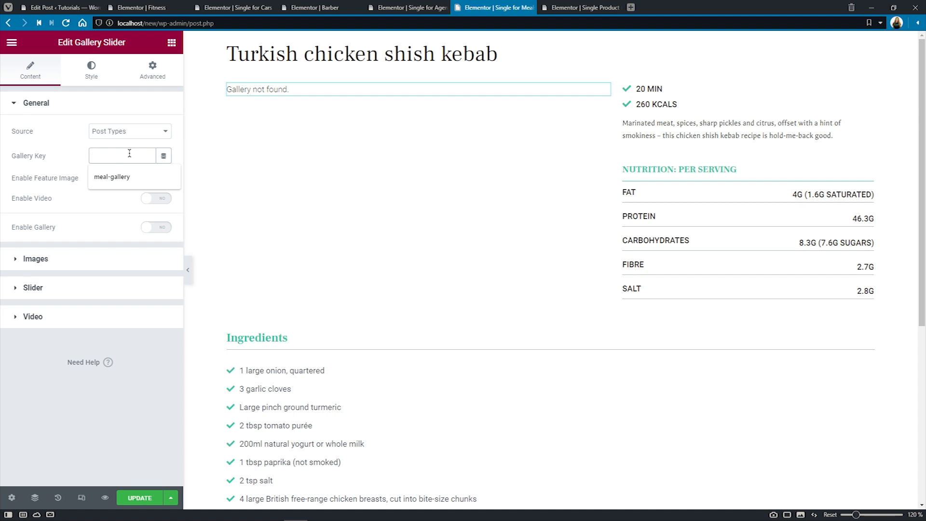
{"action": "left_click", "coordinate": [163, 156]}
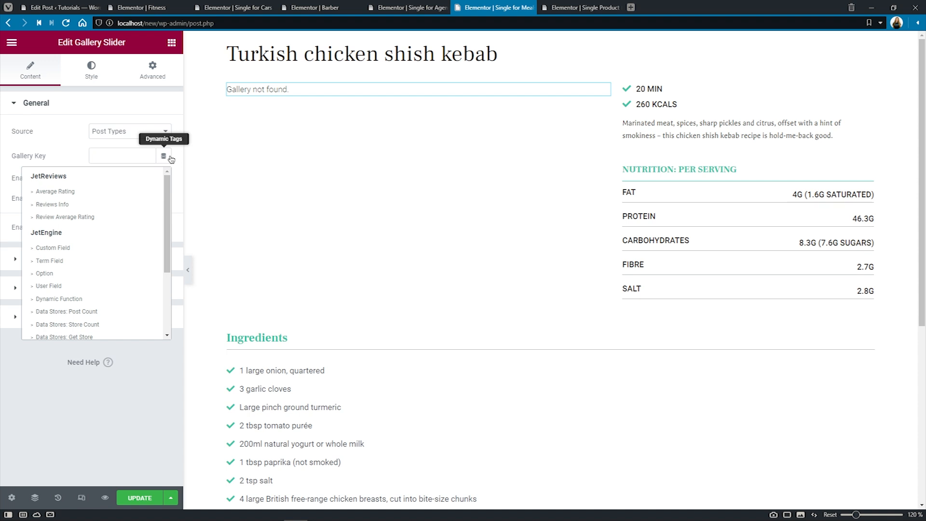
{"action": "left_click", "coordinate": [86, 247]}
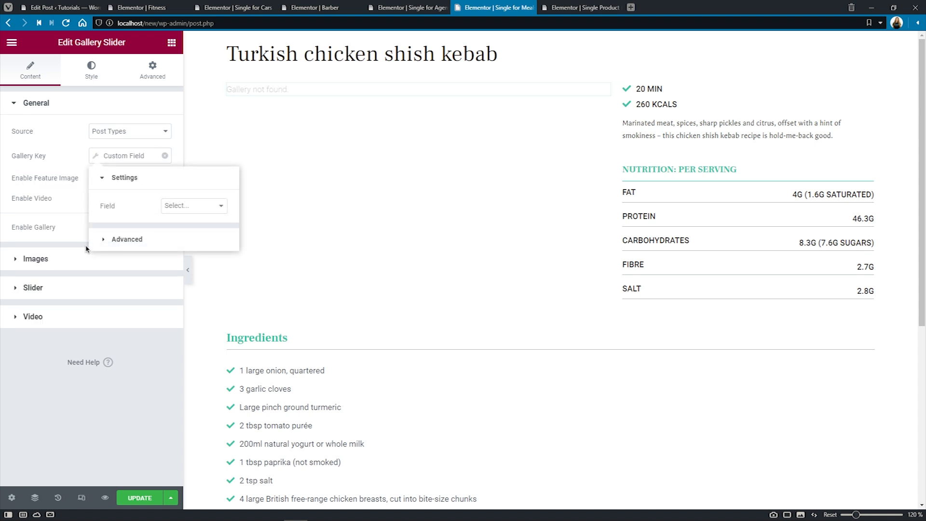
{"action": "left_click", "coordinate": [212, 210]}
{"action": "left_click_drag", "start_coordinate": [239, 296], "coordinate": [251, 231]}
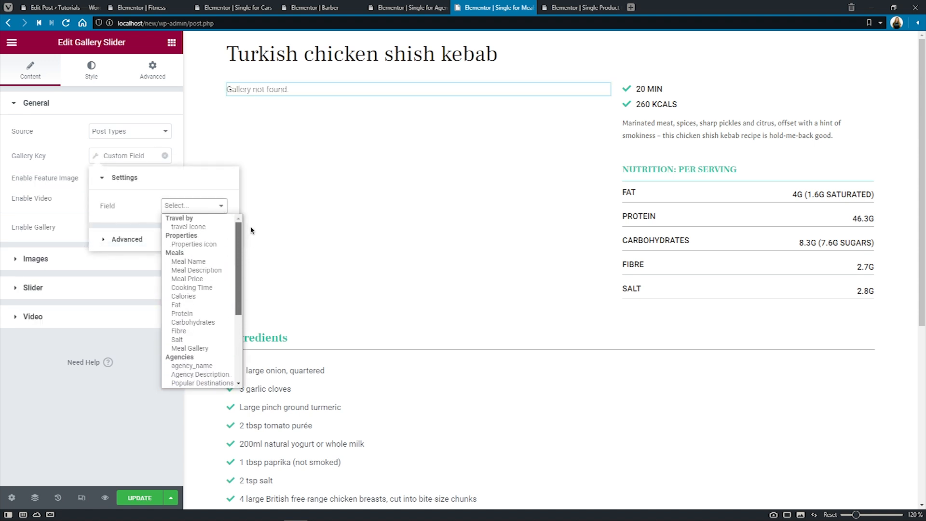
{"action": "left_click", "coordinate": [217, 348]}
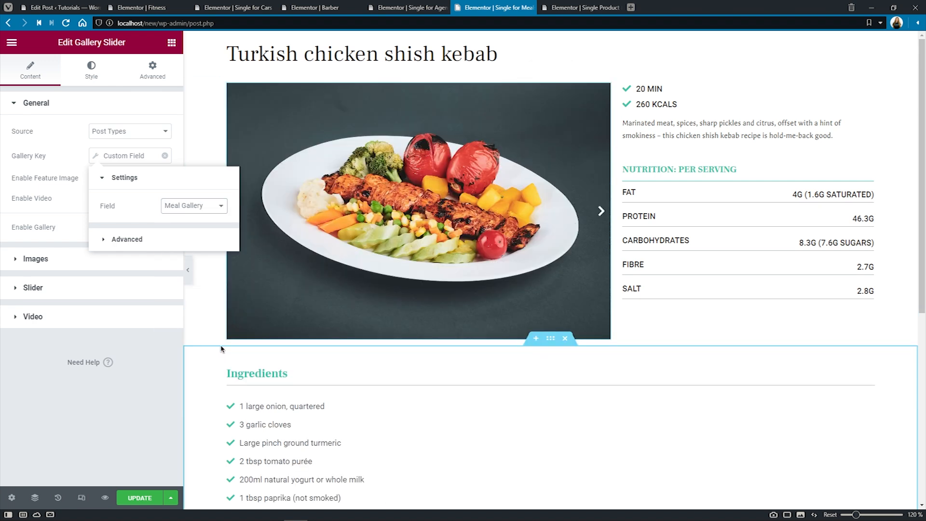
Advance the meal slider to preview its images
{"action": "left_click", "coordinate": [601, 212]}
{"action": "left_click", "coordinate": [603, 213]}
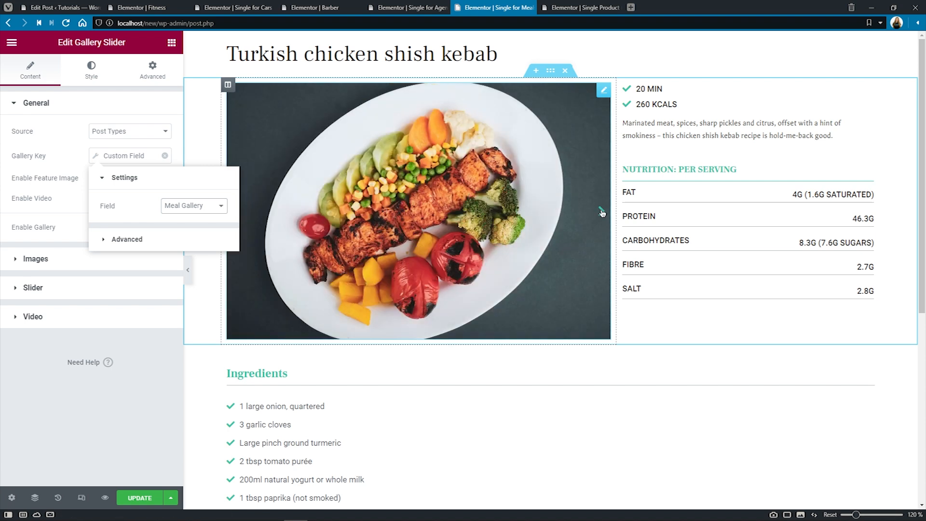
{"action": "left_click", "coordinate": [602, 213]}
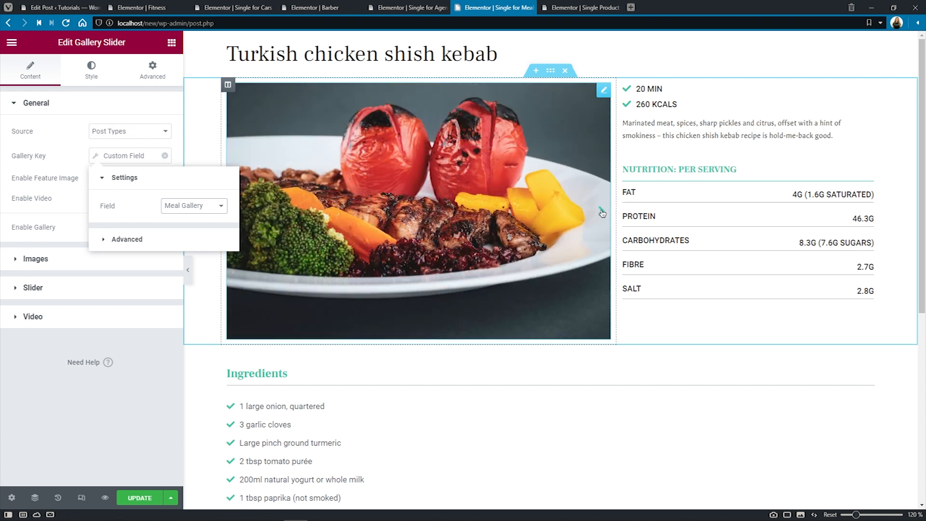
Remove the dynamic tag from the meal slider's gallery key and enter meal-gallery as the key instead
{"action": "left_click", "coordinate": [165, 155]}
{"action": "left_click", "coordinate": [117, 157]}
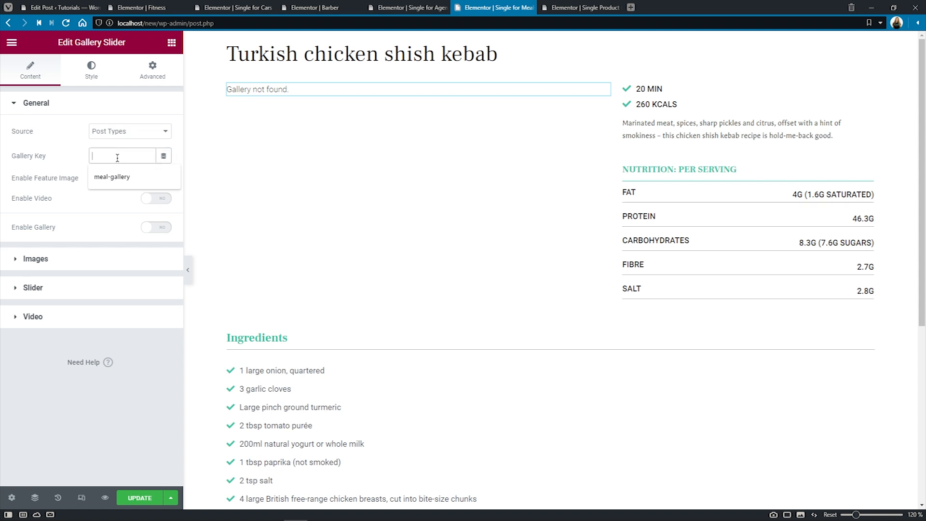
{"action": "key", "text": "Down"}
{"action": "key", "text": "Return"}
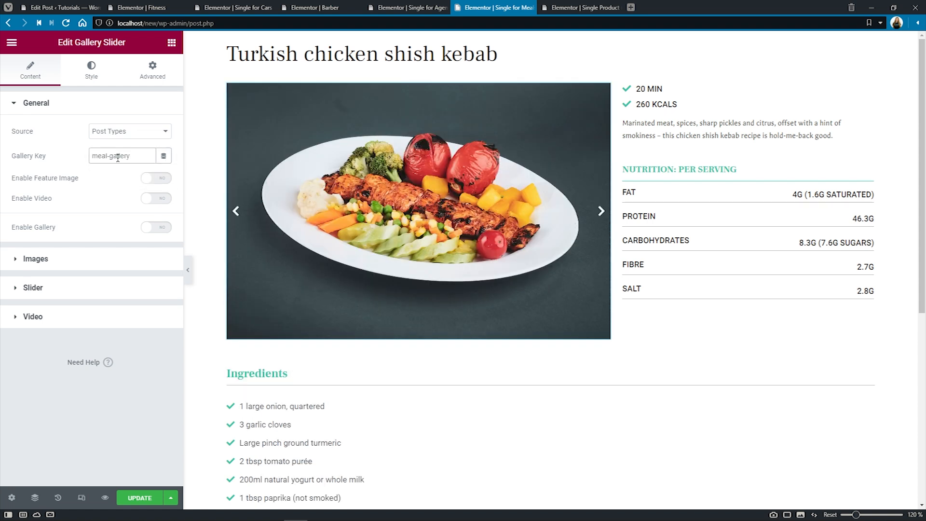
Step backward through the meal slider's images and update the template
{"action": "left_click", "coordinate": [235, 212]}
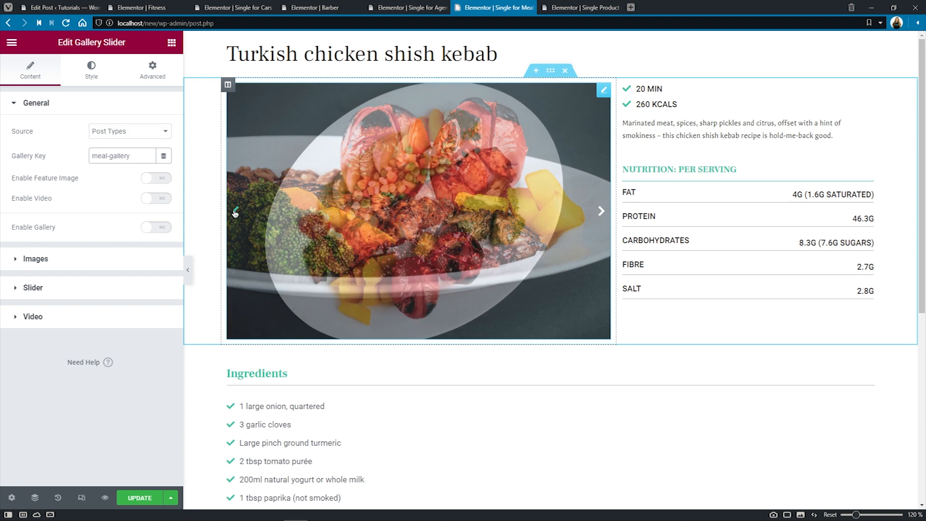
{"action": "left_click", "coordinate": [235, 212]}
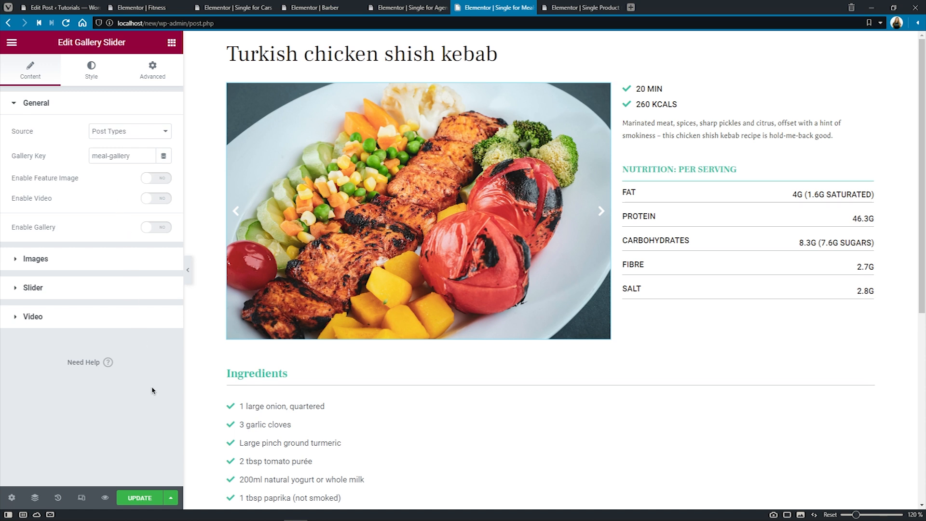
{"action": "left_click", "coordinate": [157, 495]}
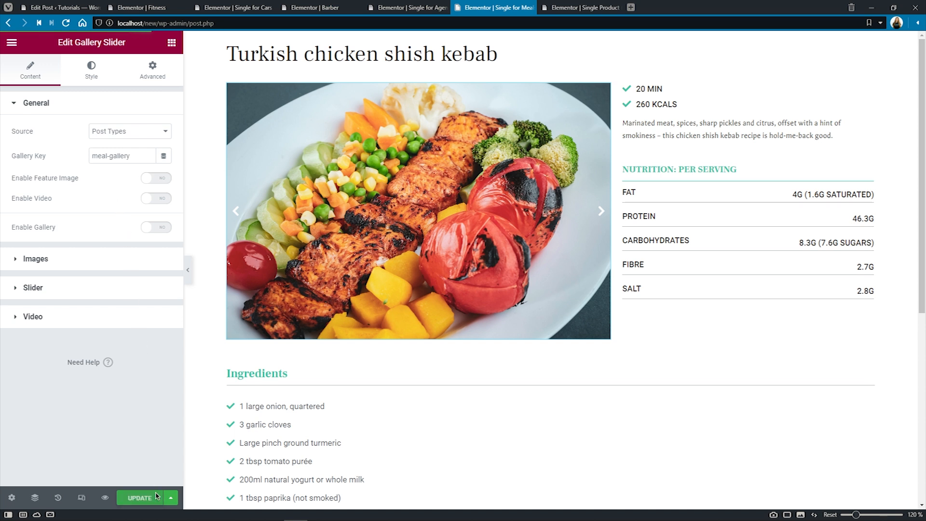
Switch to the Single Product template and add a Gallery Grid widget to the empty column beside the product details
{"action": "left_click", "coordinate": [557, 10]}
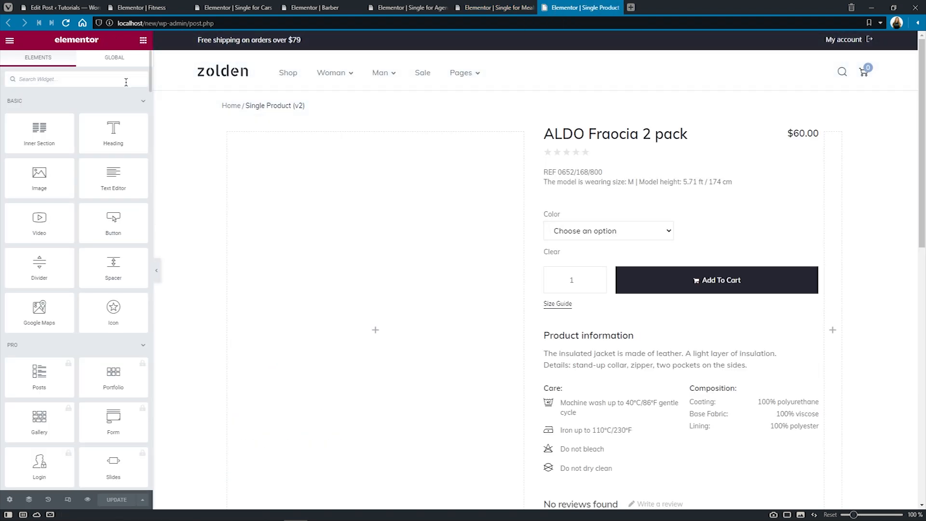
{"action": "left_click", "coordinate": [126, 82]}
{"action": "type", "text": "galler"}
{"action": "left_click_drag", "start_coordinate": [113, 156], "coordinate": [260, 191]}
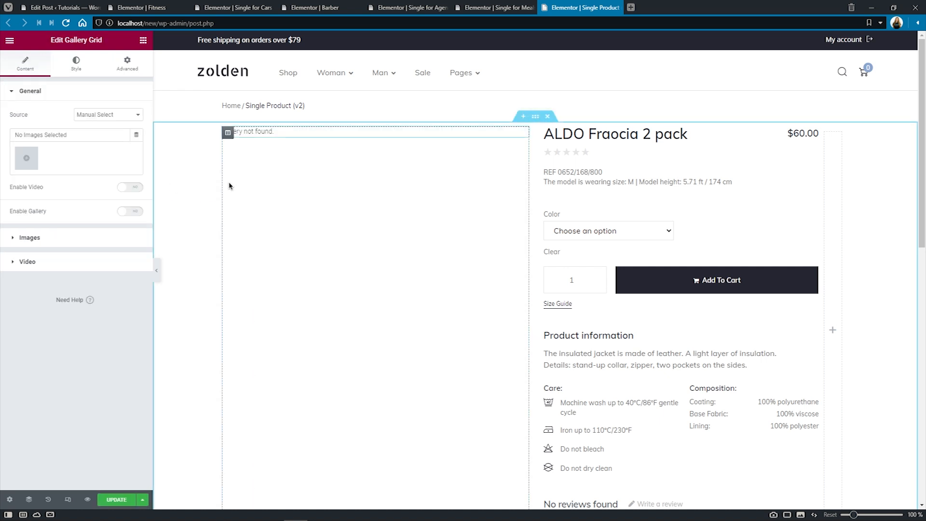
Set the product Gallery Grid's source to WooCommerce Products and its number of image columns to 2
{"action": "left_click", "coordinate": [137, 115]}
{"action": "left_click", "coordinate": [133, 141]}
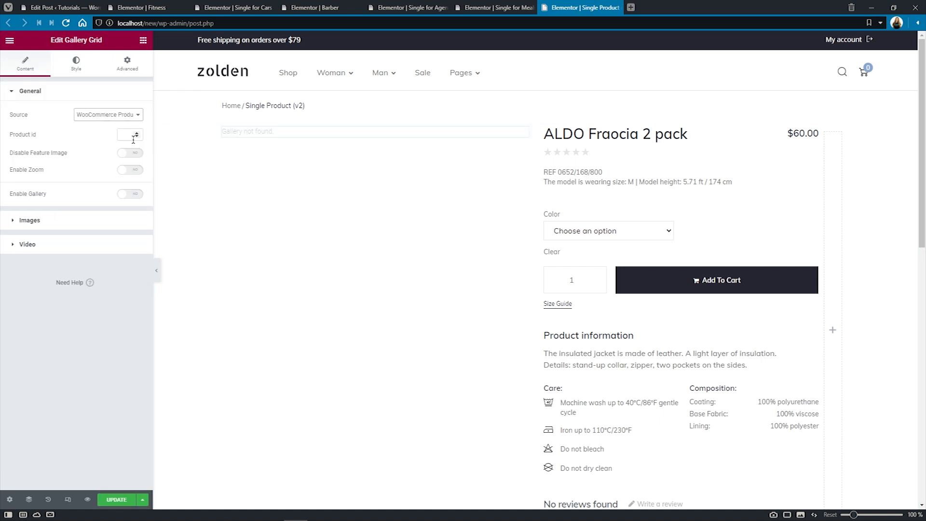
{"action": "left_click", "coordinate": [126, 217]}
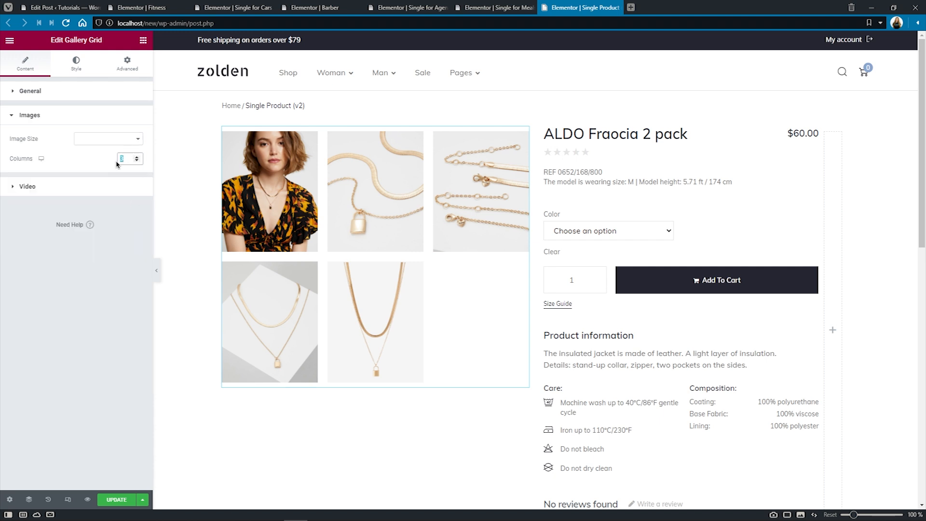
{"action": "type", "text": "2"}
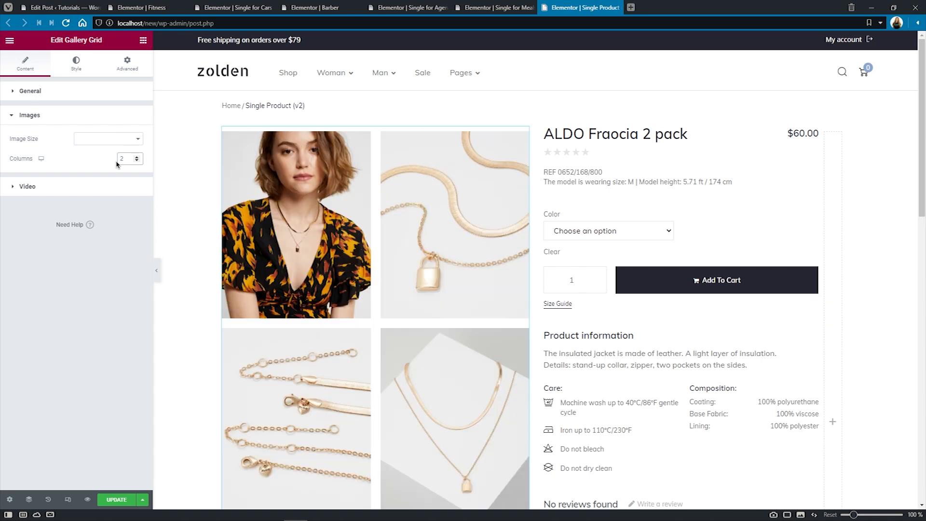
{"action": "left_click", "coordinate": [138, 96]}
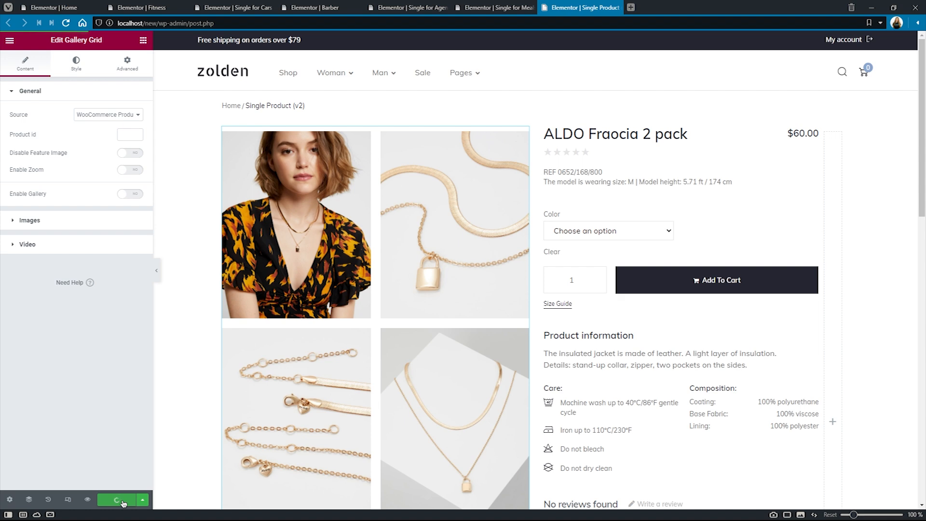
Switch to the Home page and set its Gallery Grid's product ID to 8596
{"action": "left_click", "coordinate": [76, 7]}
{"action": "scroll", "coordinate": [904, 150], "scroll_direction": "down", "scroll_amount": 3}
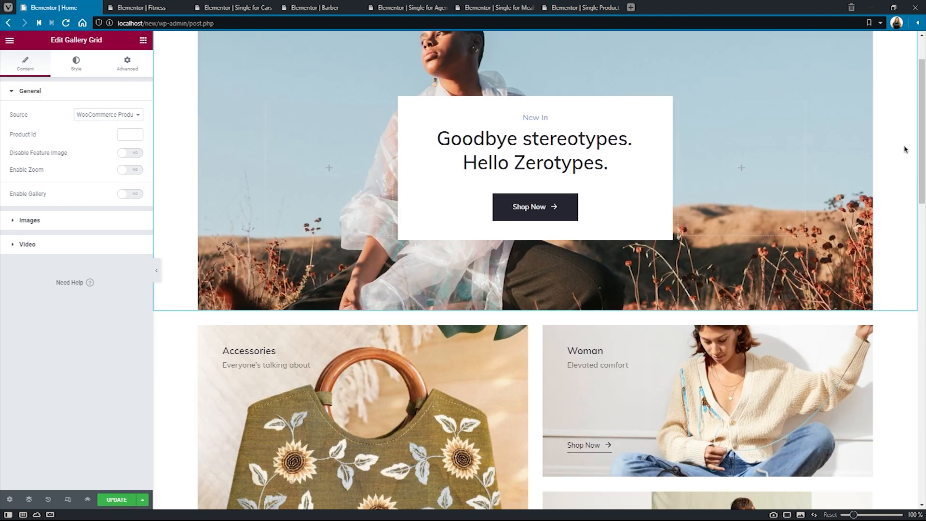
{"action": "scroll", "coordinate": [904, 150], "scroll_direction": "down", "scroll_amount": 7}
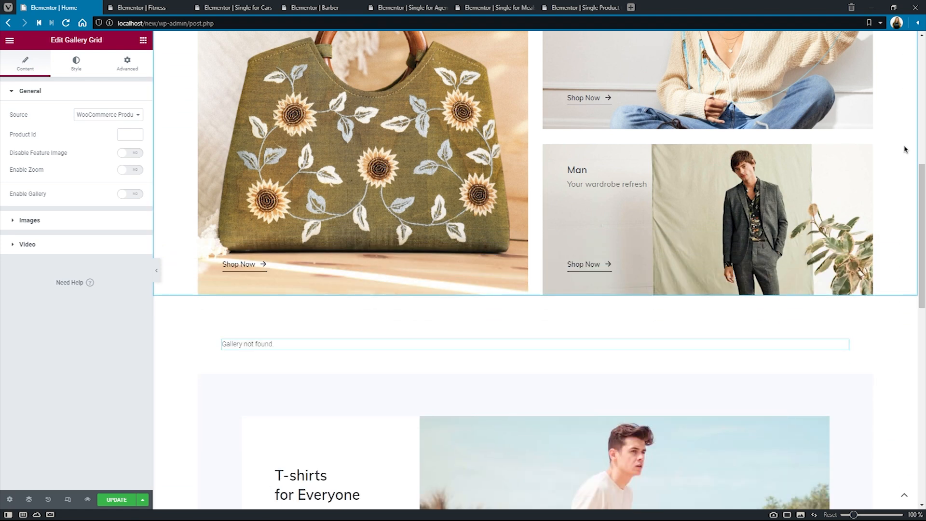
{"action": "scroll", "coordinate": [905, 150], "scroll_direction": "down", "scroll_amount": 4}
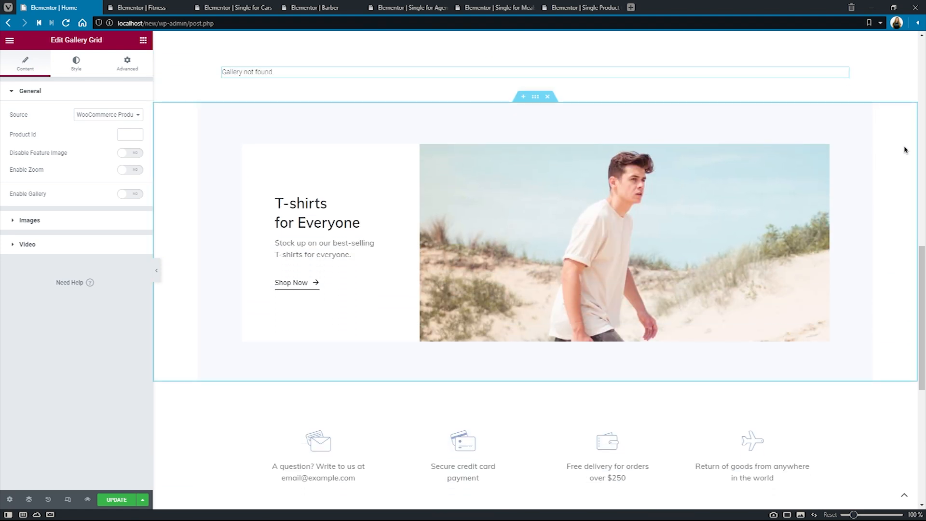
{"action": "type", "text": "8596"}
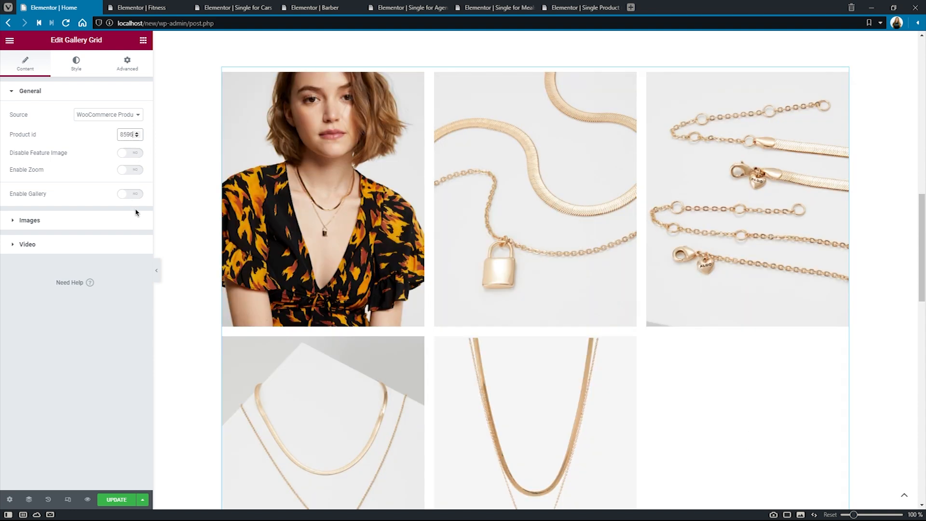
Set the Home page gallery's number of image columns to 2 and update the page
{"action": "left_click", "coordinate": [136, 220]}
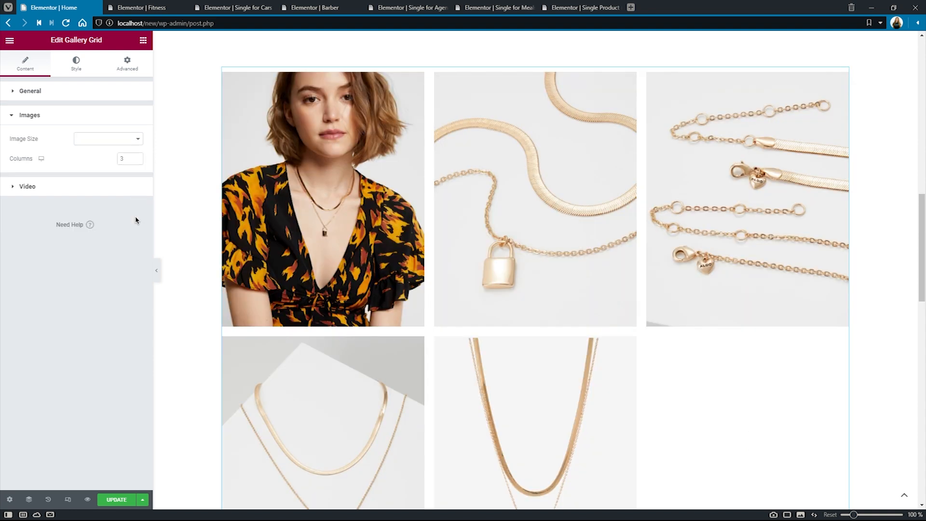
{"action": "type", "text": "2"}
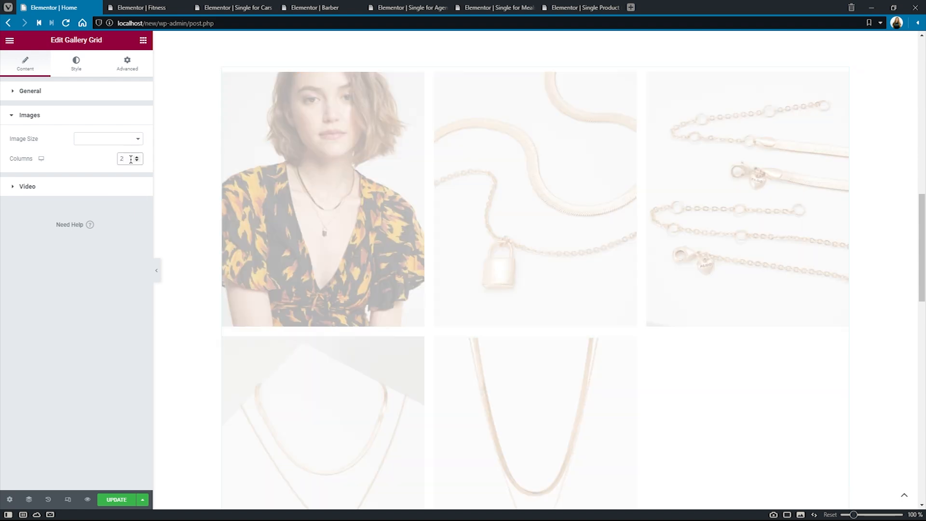
{"action": "left_click", "coordinate": [117, 499]}
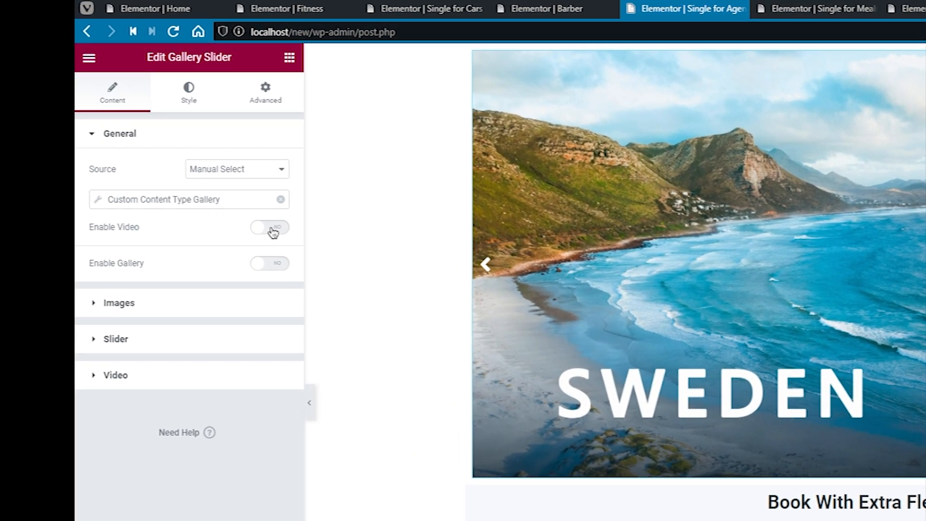
Enable video in the agency template's Gallery Slider with YouTube as the video type
{"action": "left_click", "coordinate": [273, 231]}
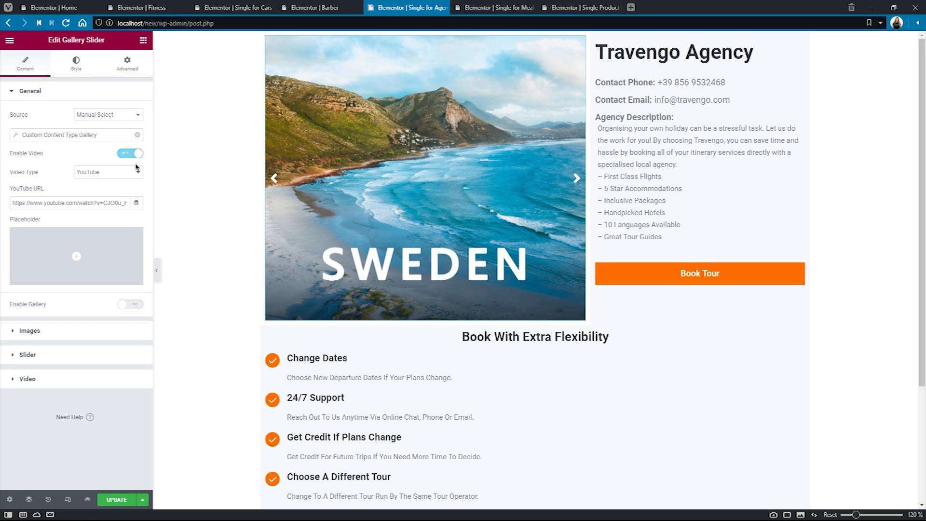
{"action": "left_click", "coordinate": [138, 173]}
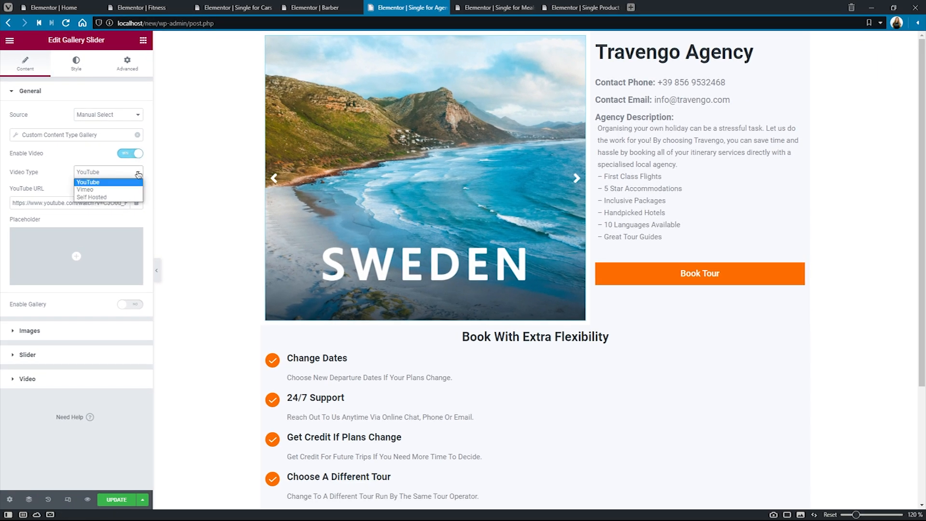
{"action": "left_click", "coordinate": [137, 182]}
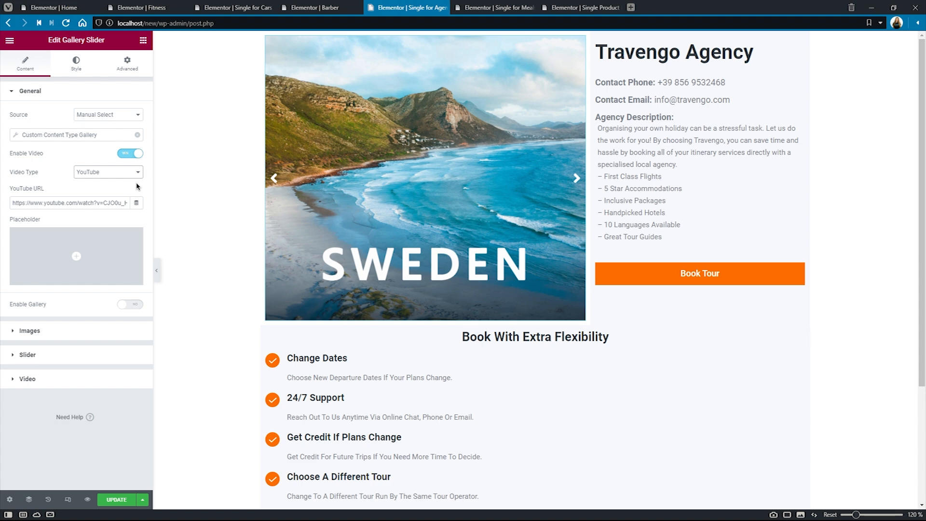
Try the Vimeo and Self Hosted video types and return the video type to YouTube
{"action": "left_click", "coordinate": [139, 175]}
{"action": "left_click", "coordinate": [136, 189]}
{"action": "left_click", "coordinate": [138, 175]}
{"action": "left_click", "coordinate": [137, 197]}
{"action": "left_click", "coordinate": [139, 175]}
{"action": "left_click", "coordinate": [138, 182]}
Clear the default YouTube URL of the slider's video
{"action": "triple_click", "coordinate": [116, 202]}
{"action": "key", "text": "BackSpace"}
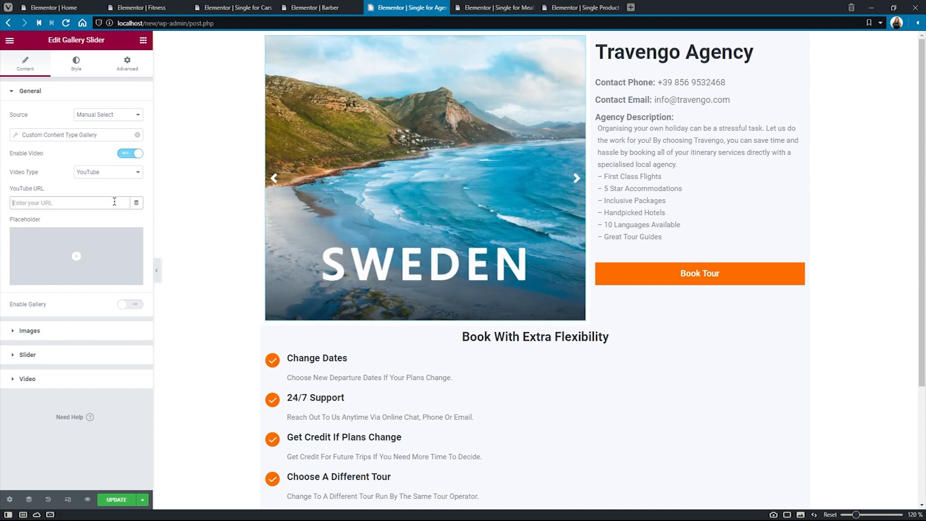
{"action": "left_click", "coordinate": [136, 203]}
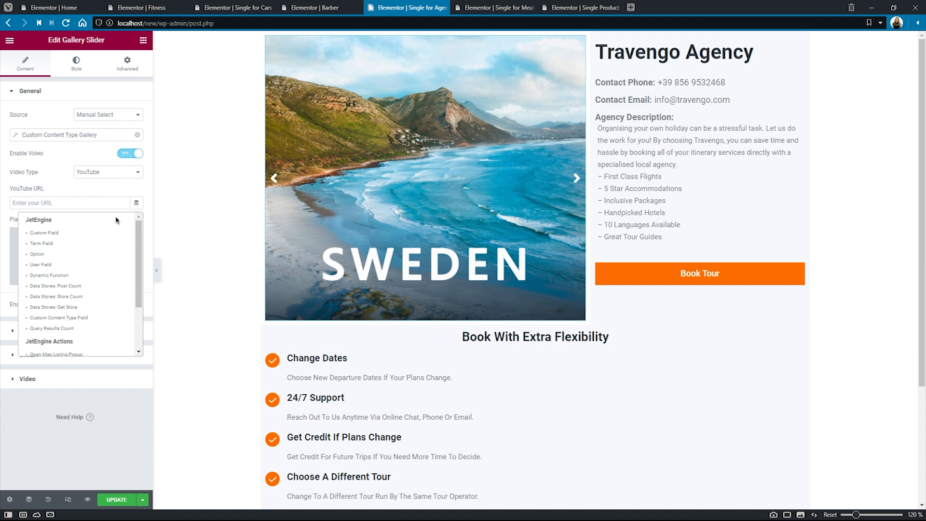
{"action": "left_click", "coordinate": [109, 232]}
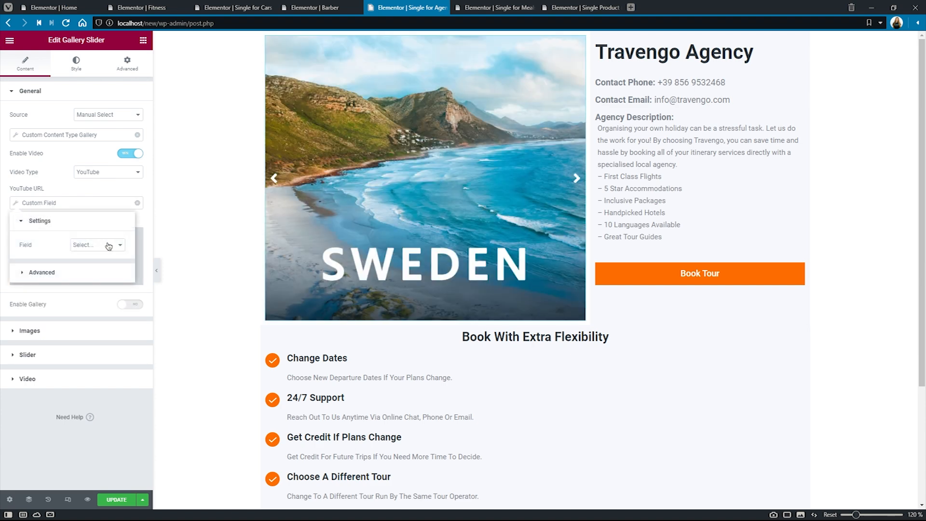
{"action": "left_click", "coordinate": [110, 244]}
{"action": "left_click_drag", "start_coordinate": [138, 294], "coordinate": [141, 267]}
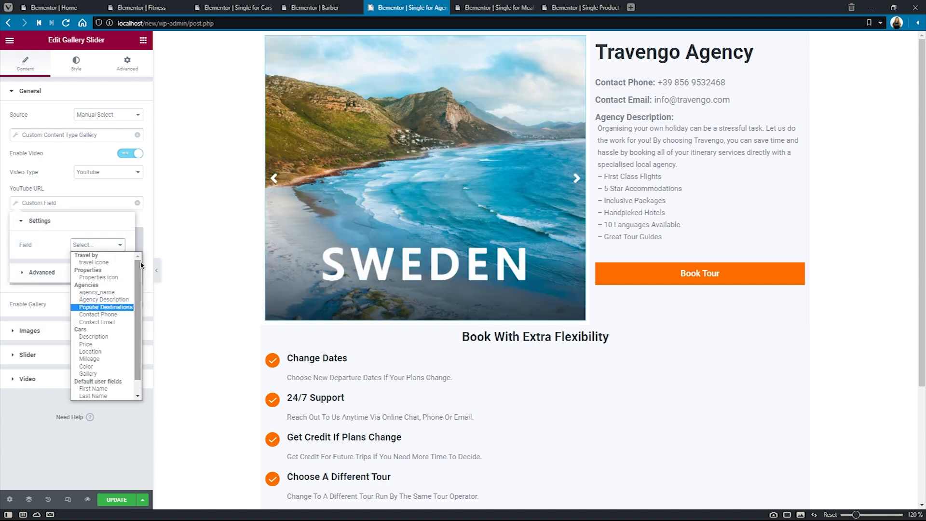
{"action": "left_click", "coordinate": [138, 202]}
{"action": "left_click", "coordinate": [119, 202]}
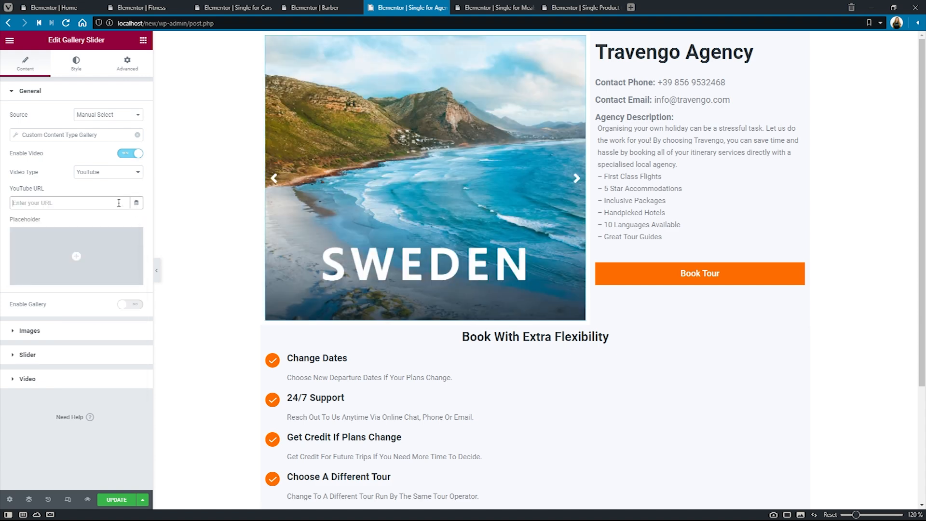
{"action": "left_click", "coordinate": [87, 261]}
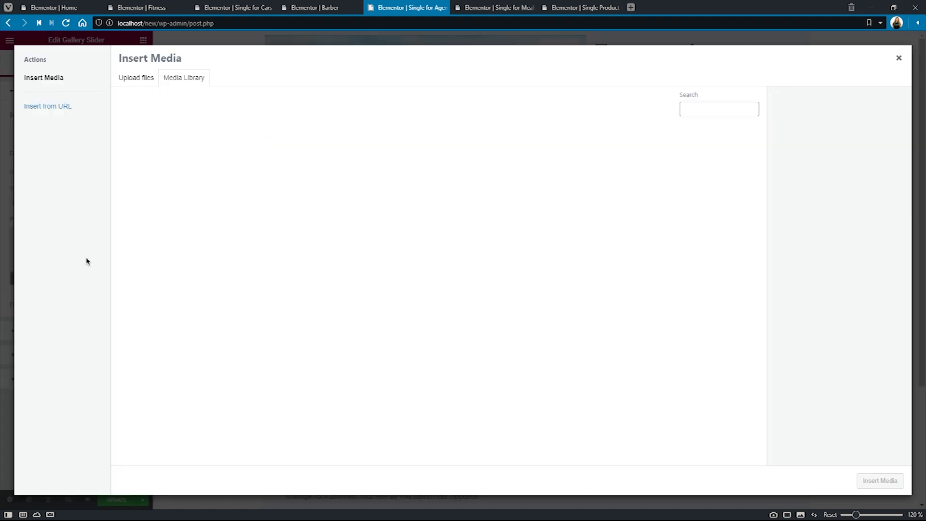
{"action": "left_click", "coordinate": [136, 79]}
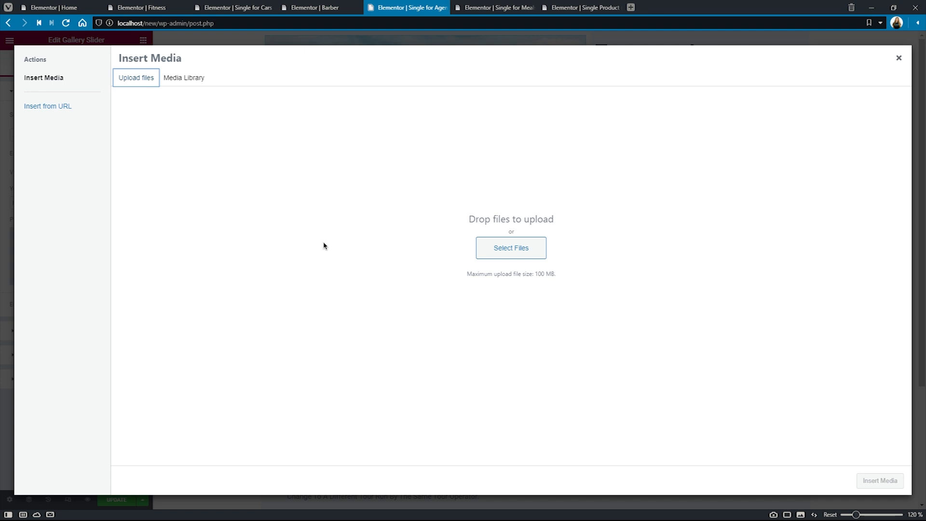
{"action": "left_click", "coordinate": [514, 248]}
{"action": "left_click", "coordinate": [119, 79]}
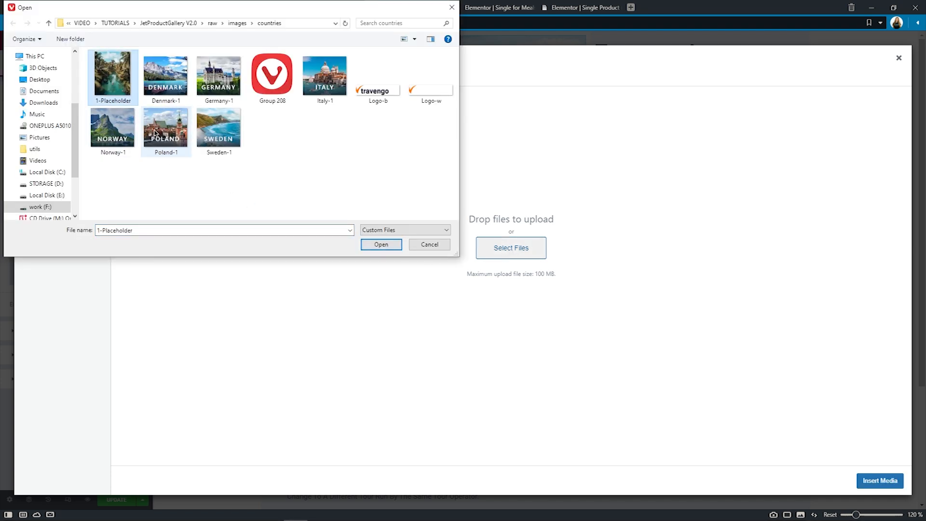
{"action": "left_click", "coordinate": [374, 243]}
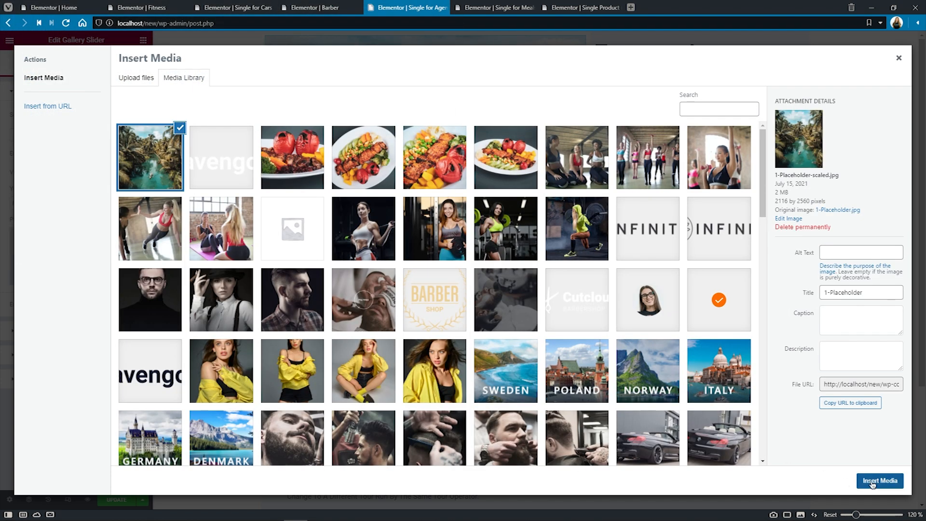
{"action": "left_click", "coordinate": [874, 482]}
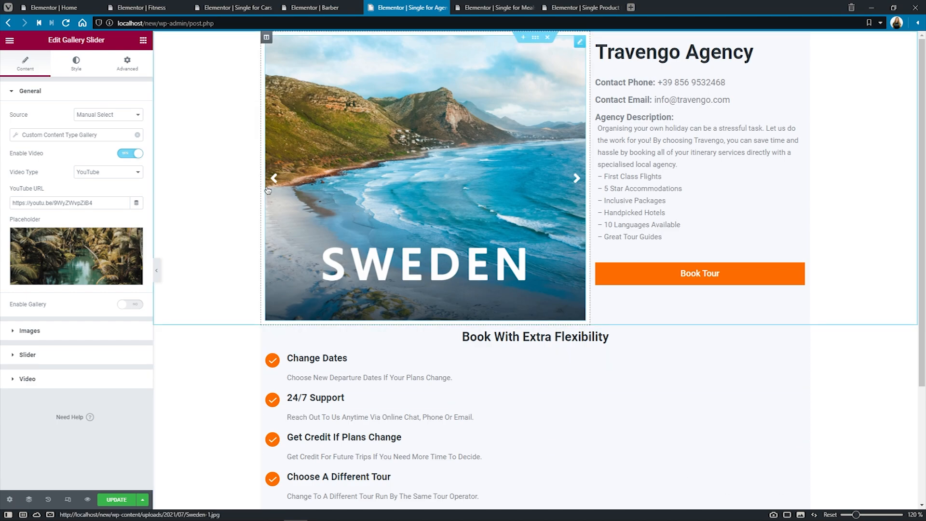
Step back to the slider's video slide, examine the video display settings and play the video
{"action": "left_click", "coordinate": [274, 184]}
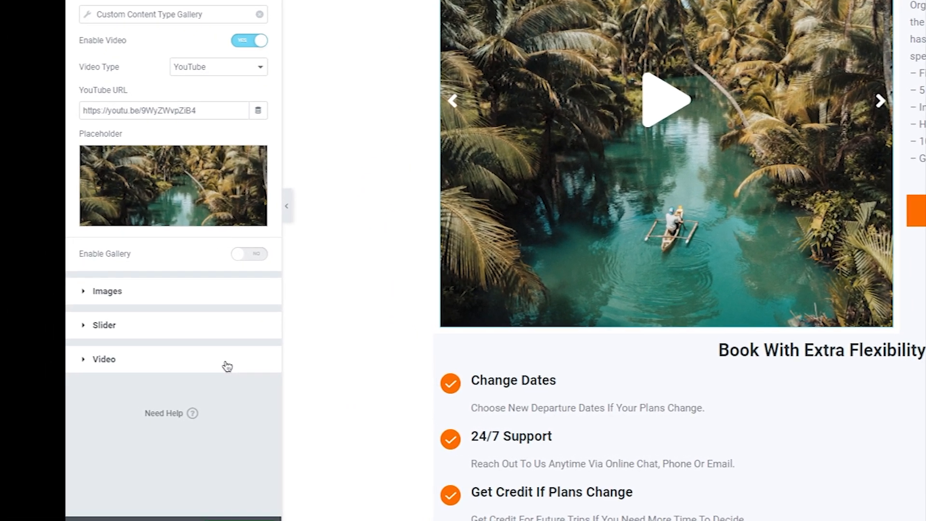
{"action": "left_click", "coordinate": [112, 379]}
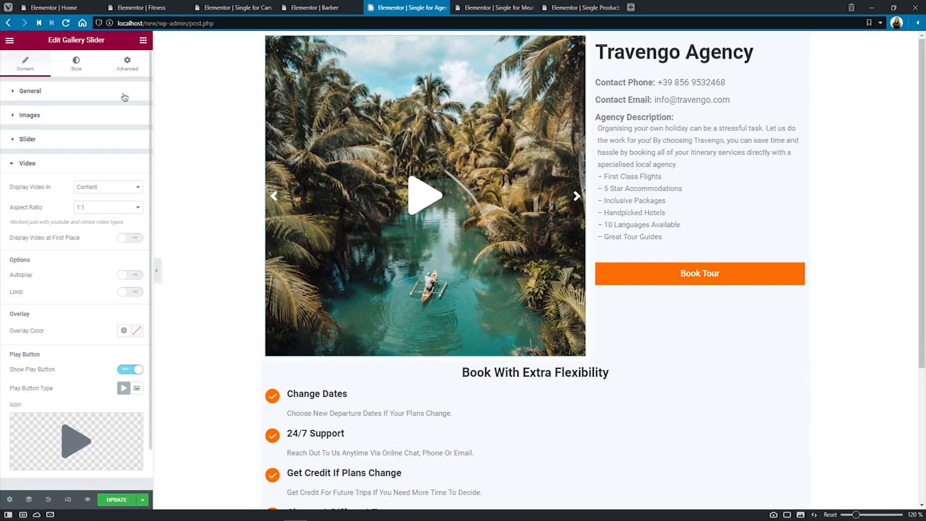
{"action": "left_click", "coordinate": [151, 59]}
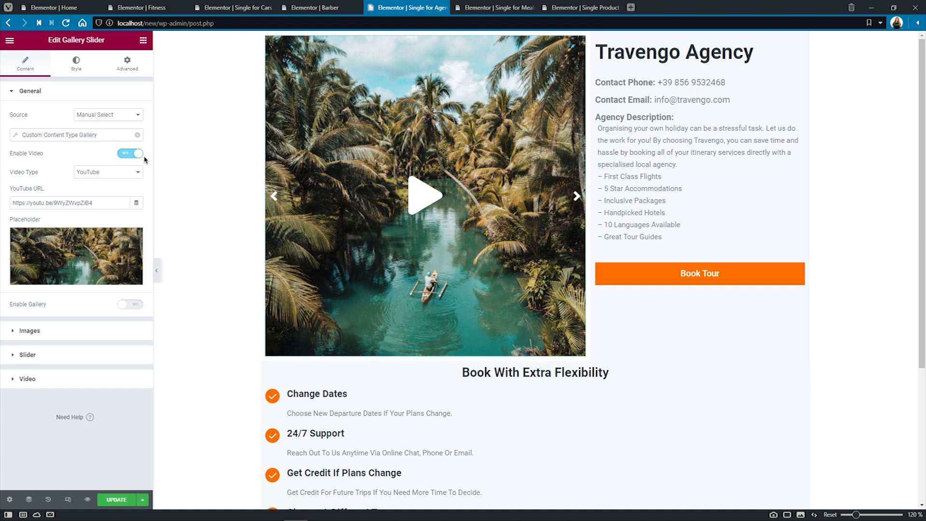
{"action": "left_click", "coordinate": [414, 201]}
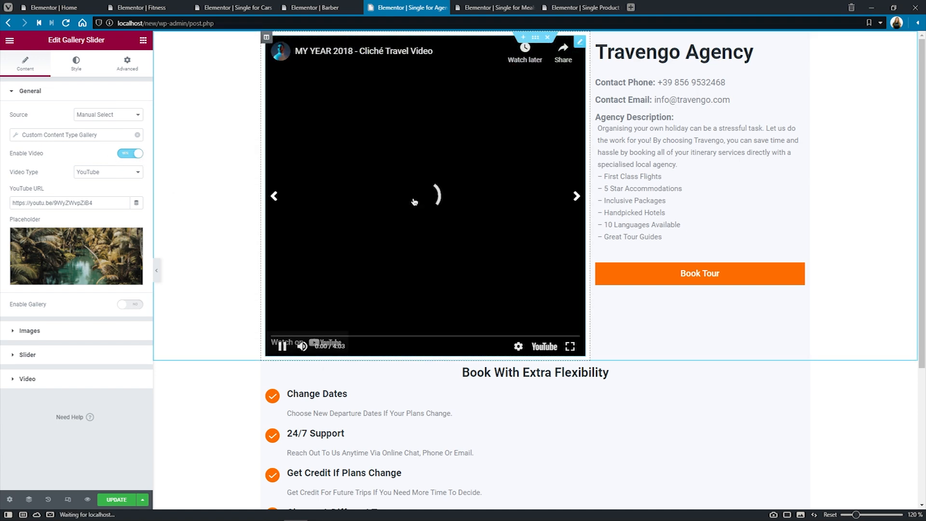